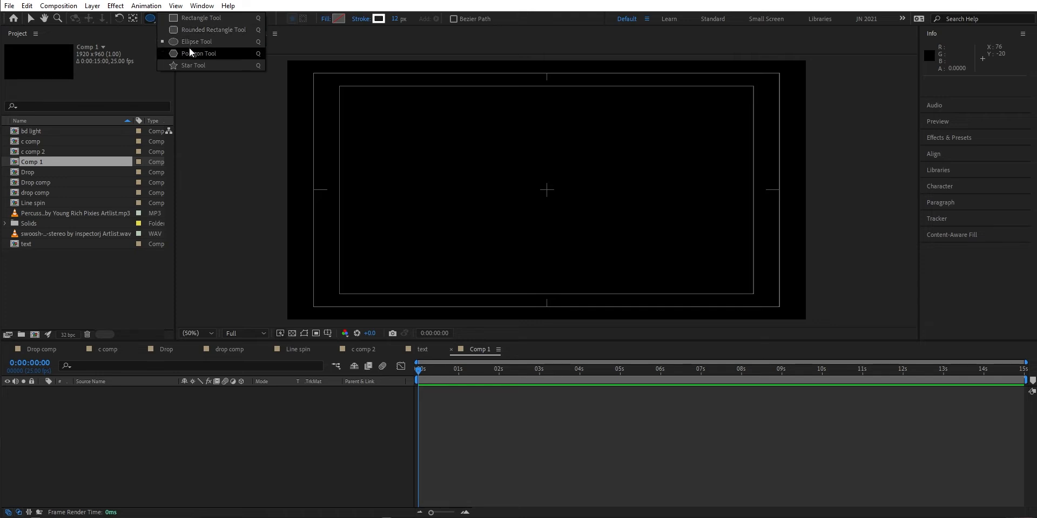
- Draw a circle with the Ellipse Tool at the composition centre, with no fill and a solid white 12 px stroke
click(193, 42)
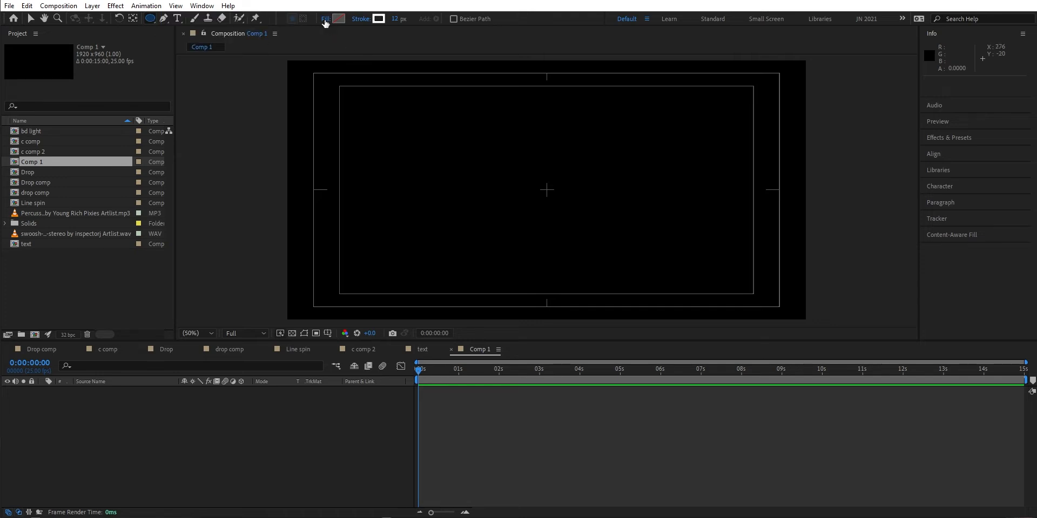
click(326, 19)
click(293, 193)
click(360, 19)
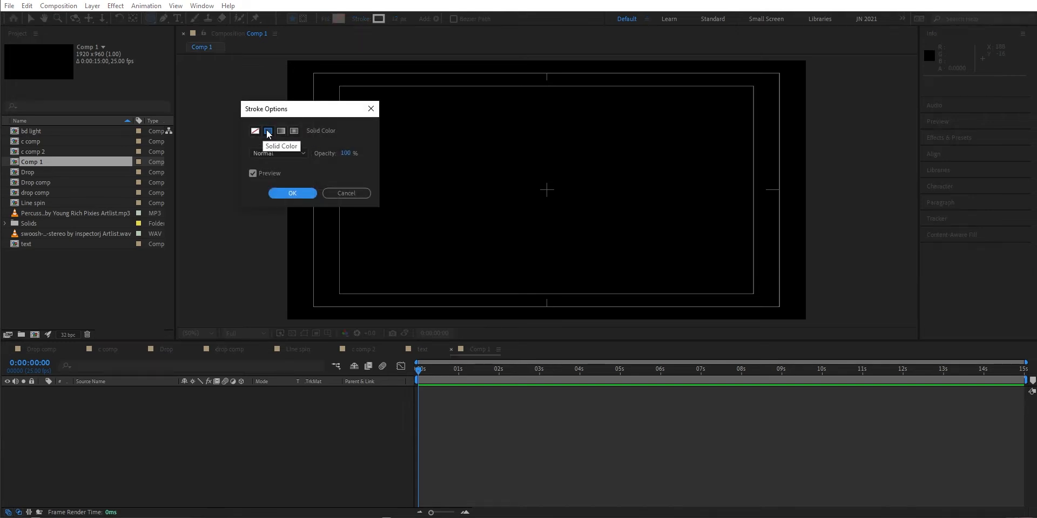
click(288, 194)
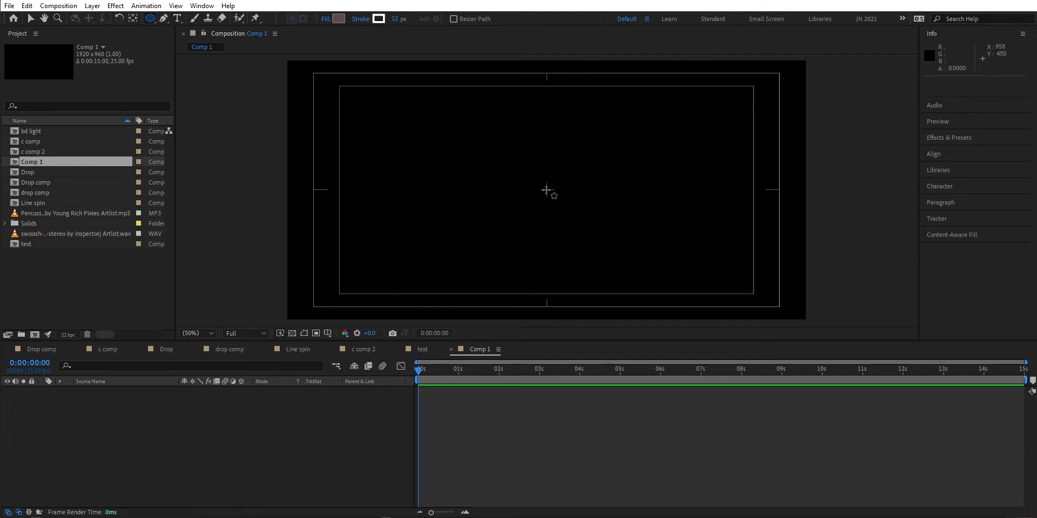
mouse_move(548, 190)
mouse_down()
mouse_move(570, 213)
mouse_move(588, 212)
mouse_move(581, 229)
mouse_move(579, 207)
mouse_move(588, 214)
mouse_up()
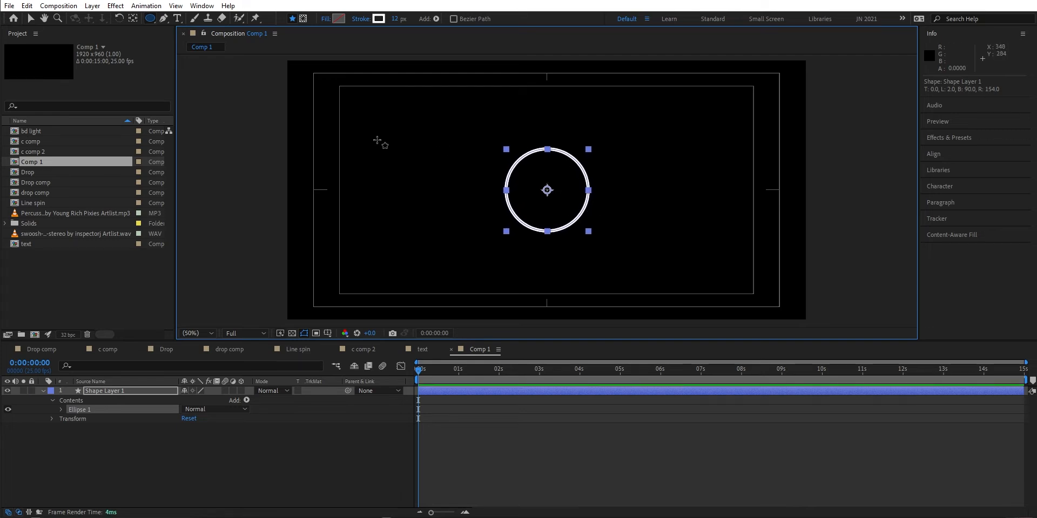
click(228, 468)
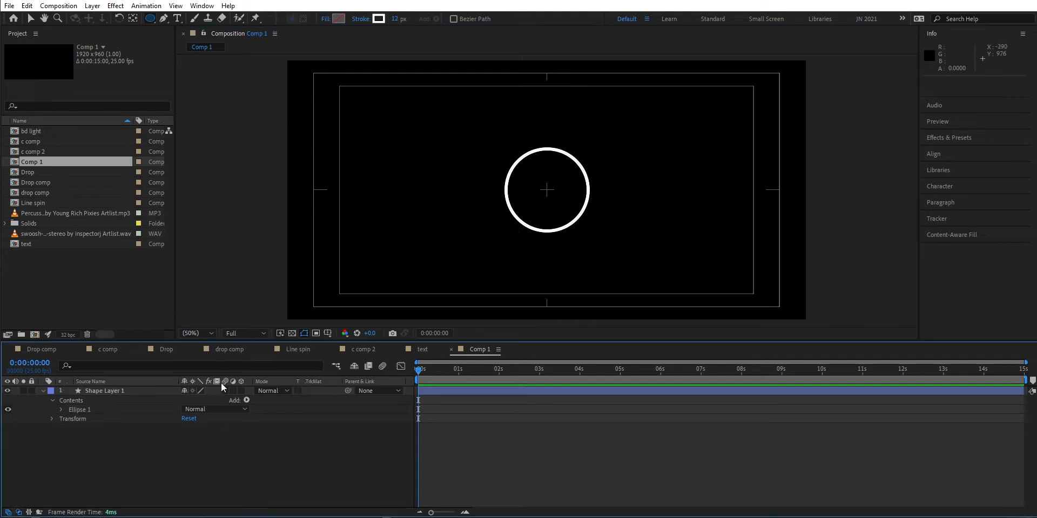
- Add Trim Paths to the circle layer and keyframe Start and End at 0% at 0:00:00:00
click(246, 400)
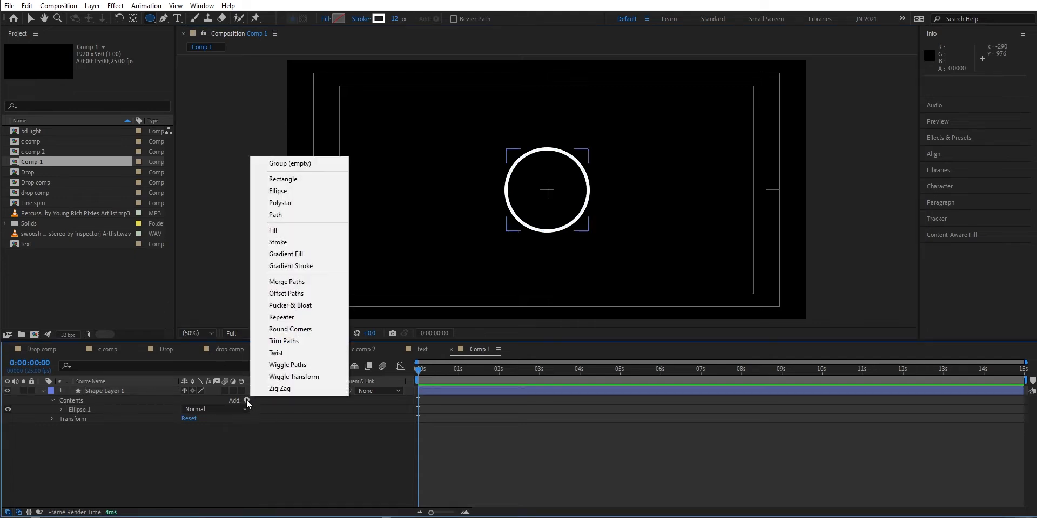
click(286, 340)
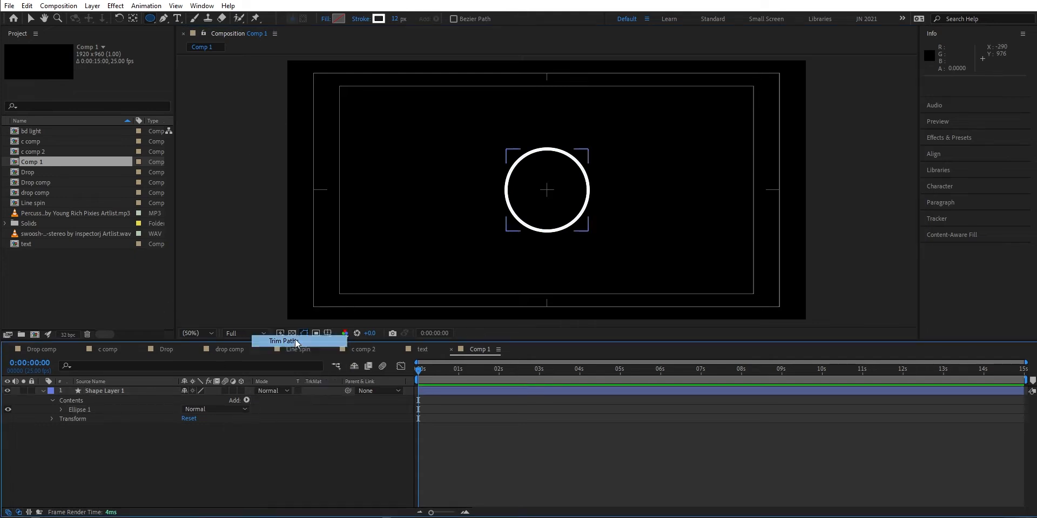
click(62, 419)
click(79, 428)
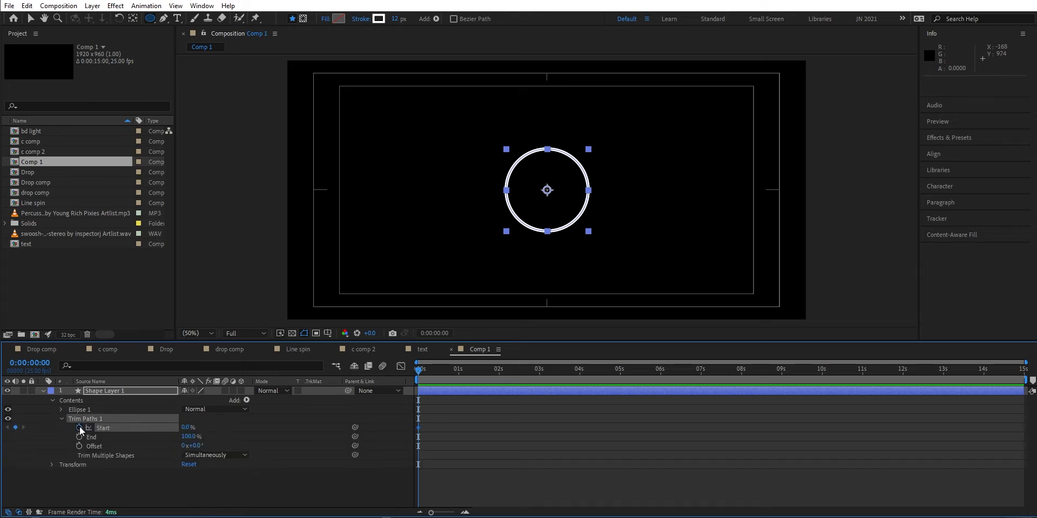
click(80, 437)
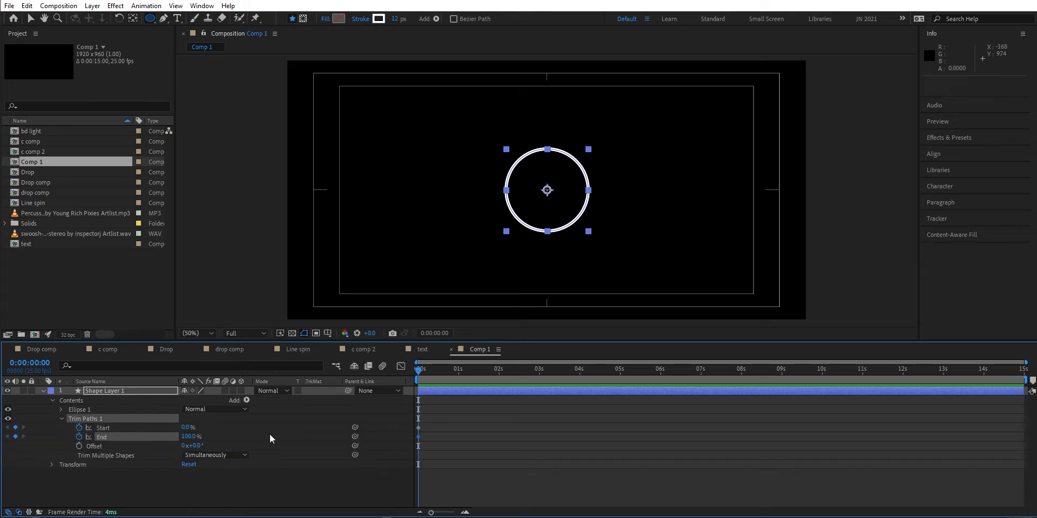
click(189, 437)
text(0)
key(Return)
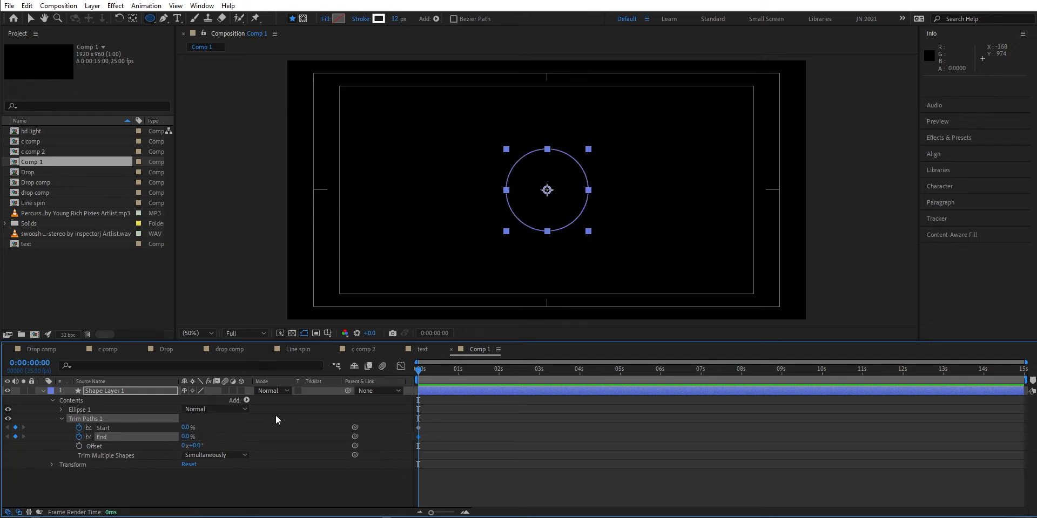
- Set a 50% keyframe for the Trim Paths Start at 0:00:00:22
drag(419, 370, 455, 371)
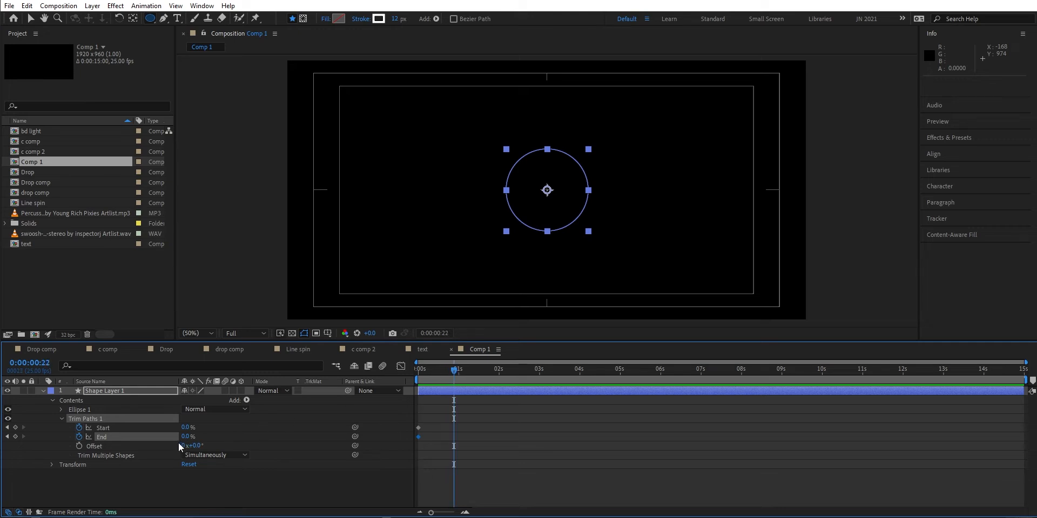
click(185, 428)
text(50)
key(Return)
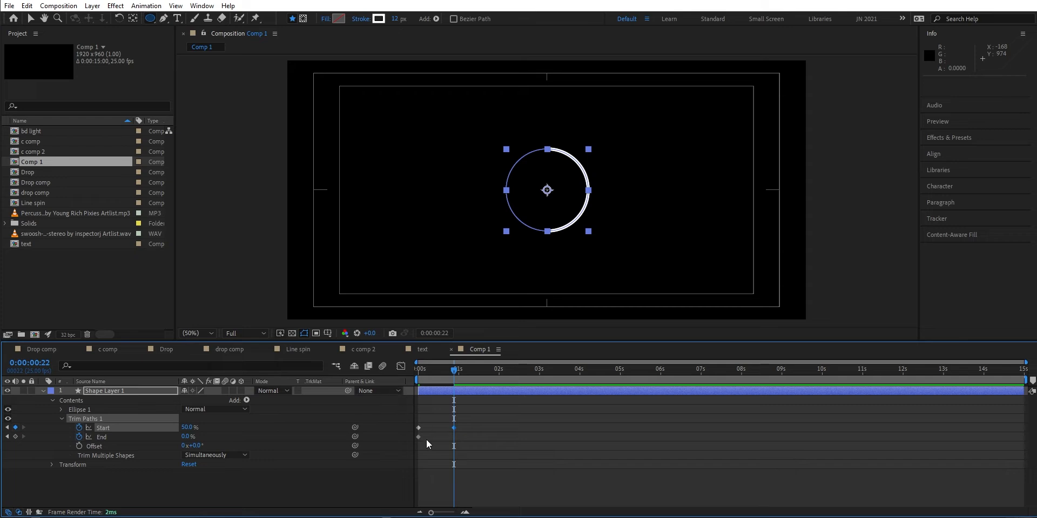
- Move the first Trim Paths End keyframe to 0:00:00:07 and set End to 50% at 0:00:01:04
drag(418, 437, 429, 436)
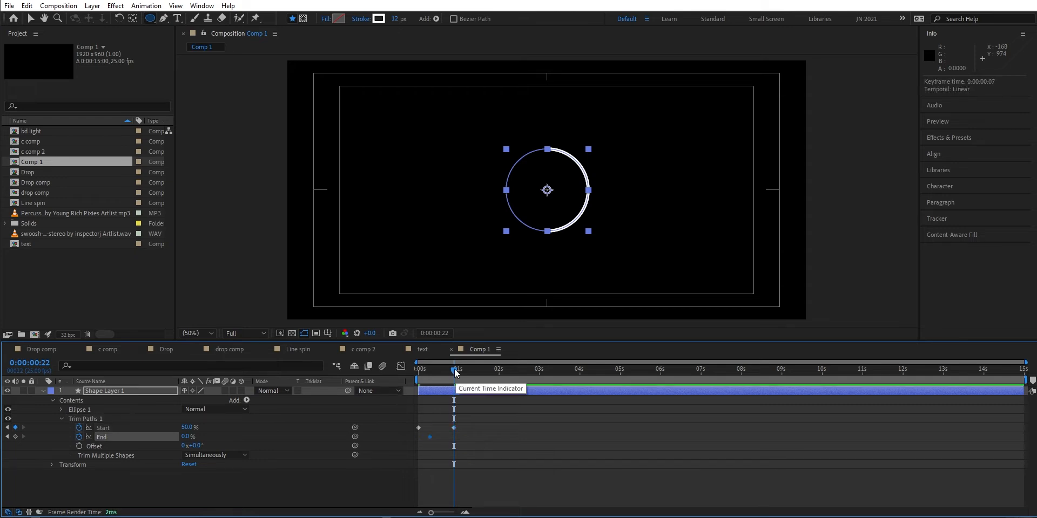
drag(453, 370, 464, 371)
click(185, 437)
text(50)
key(Return)
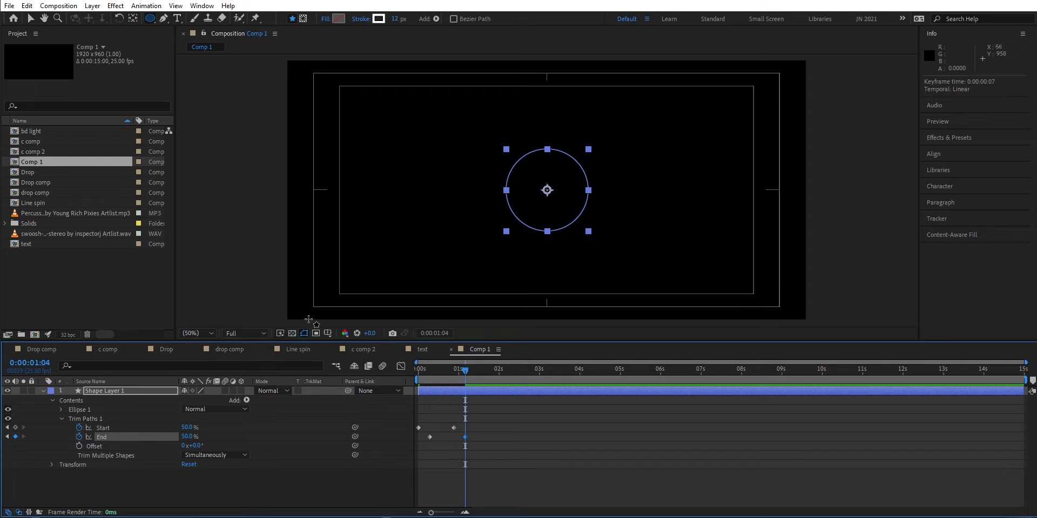
- Hide the Title/Action Safe overlay and the layer controls in the composition view
click(327, 333)
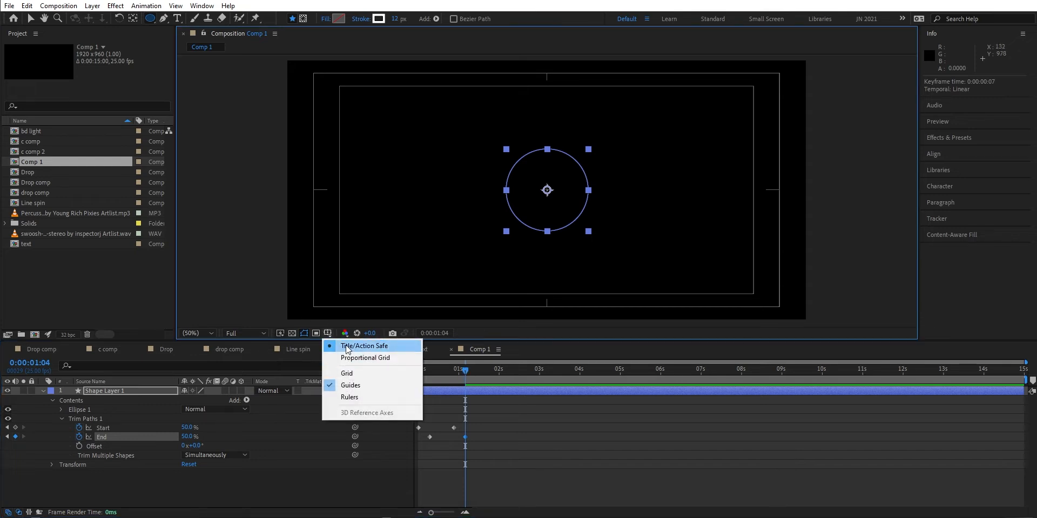
click(349, 347)
click(175, 5)
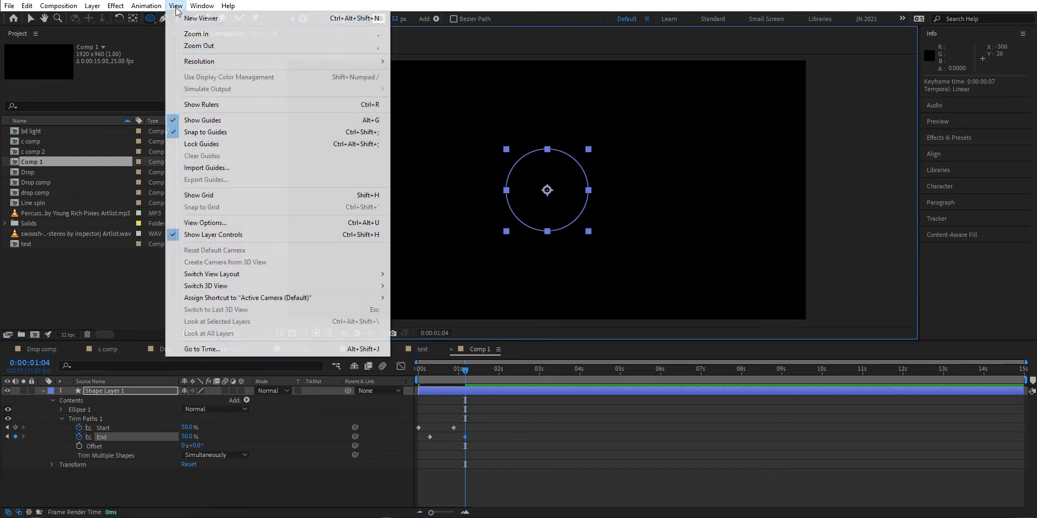
click(193, 234)
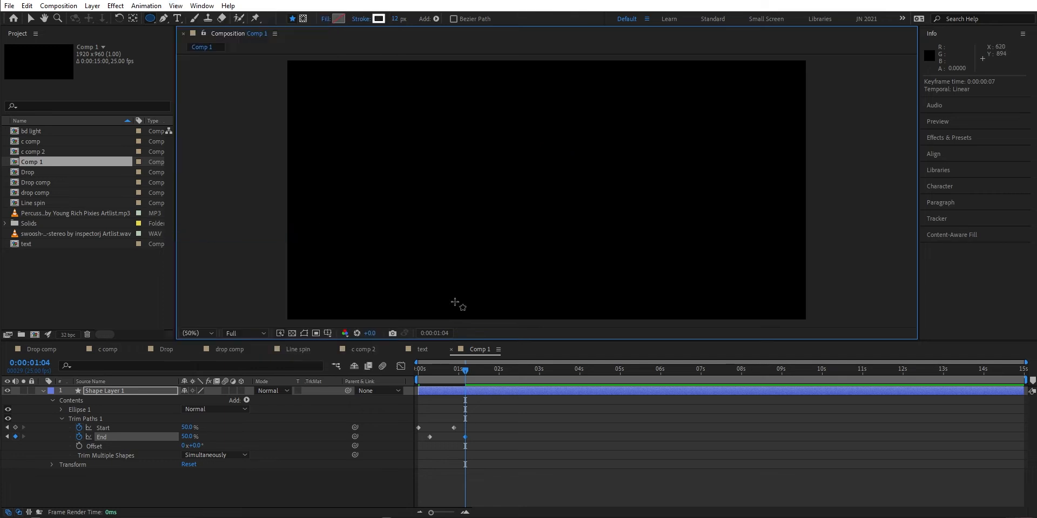
- Set the Taper End Length of the circle's stroke to 100%, checking the arc at 0:00:00:12
drag(465, 371, 416, 384)
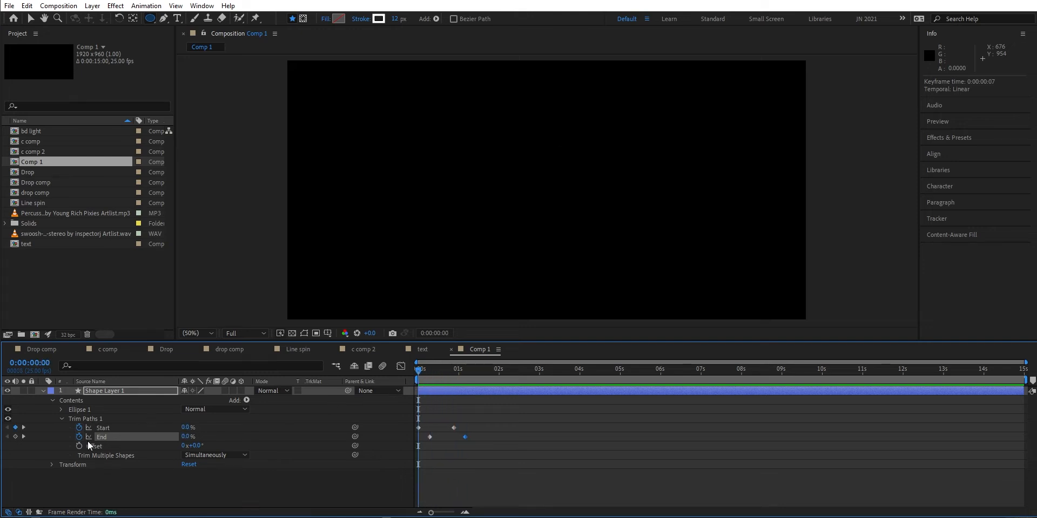
click(62, 409)
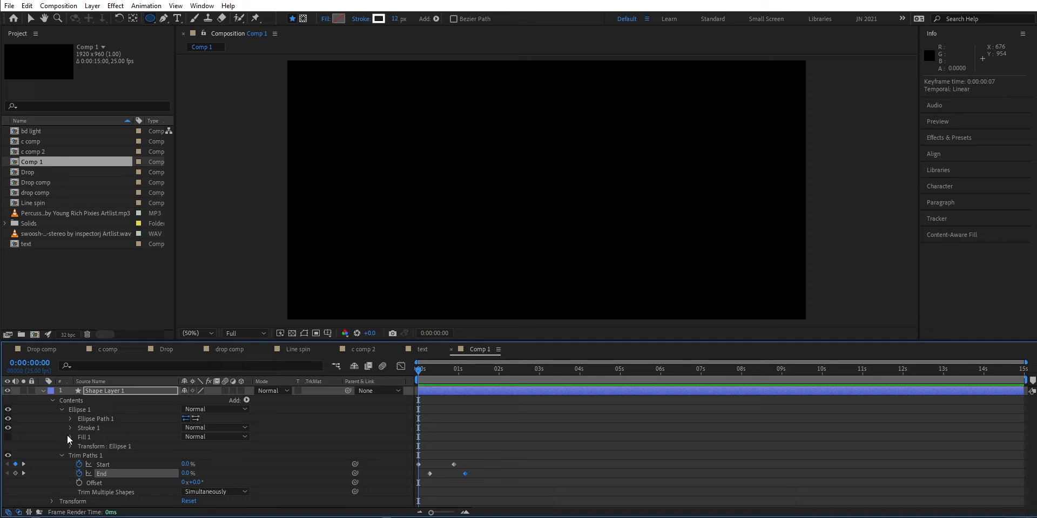
click(69, 429)
scroll(90, 421, down, 1)
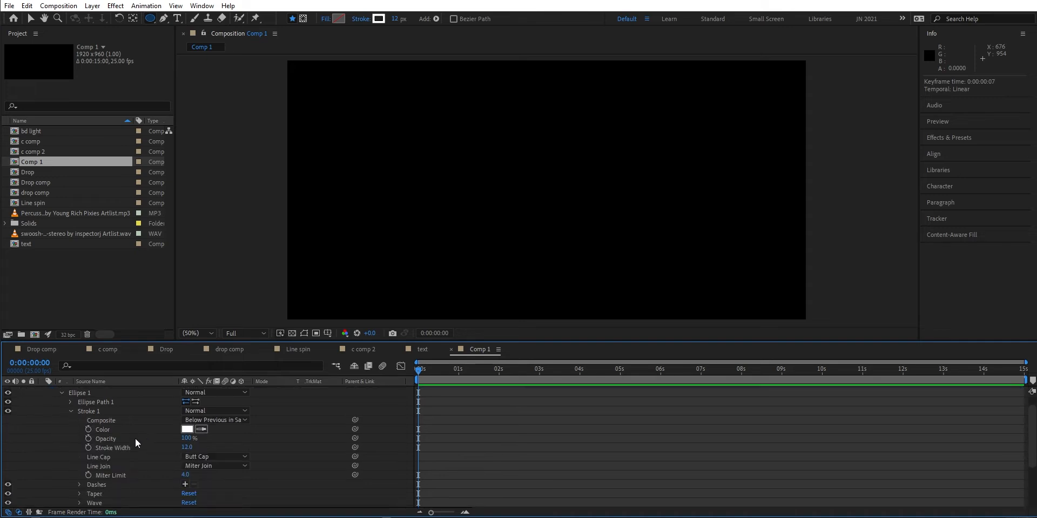
scroll(135, 443, down, 2)
click(79, 457)
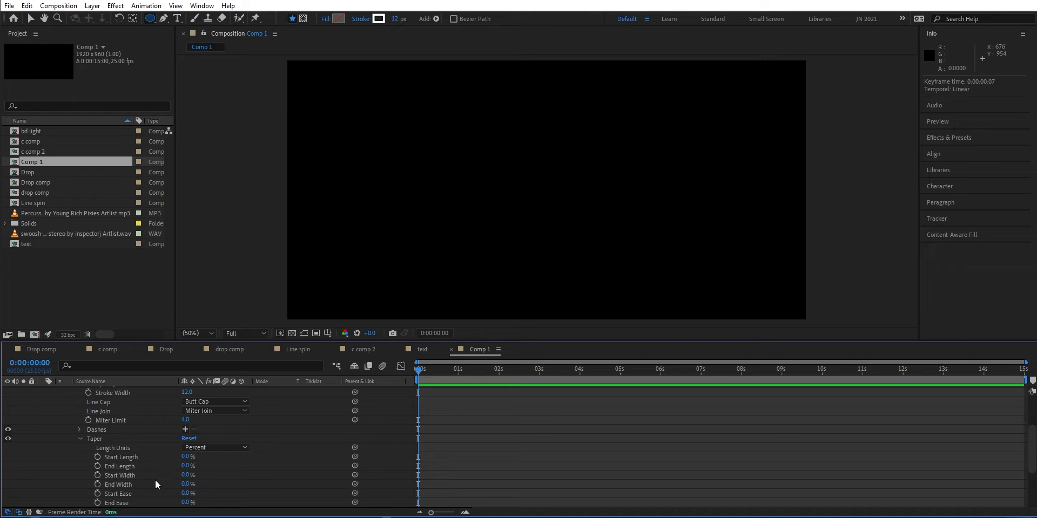
drag(421, 371, 437, 367)
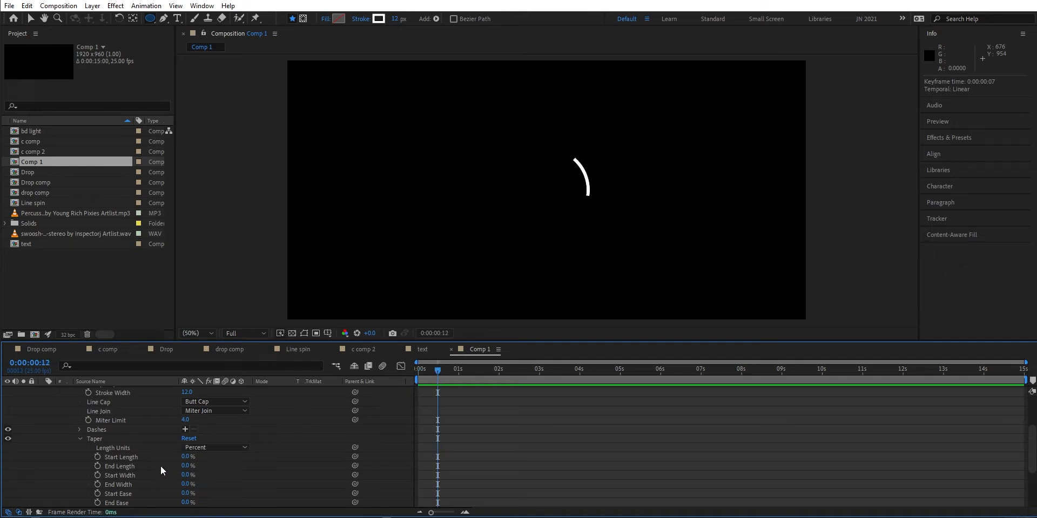
drag(184, 466, 249, 457)
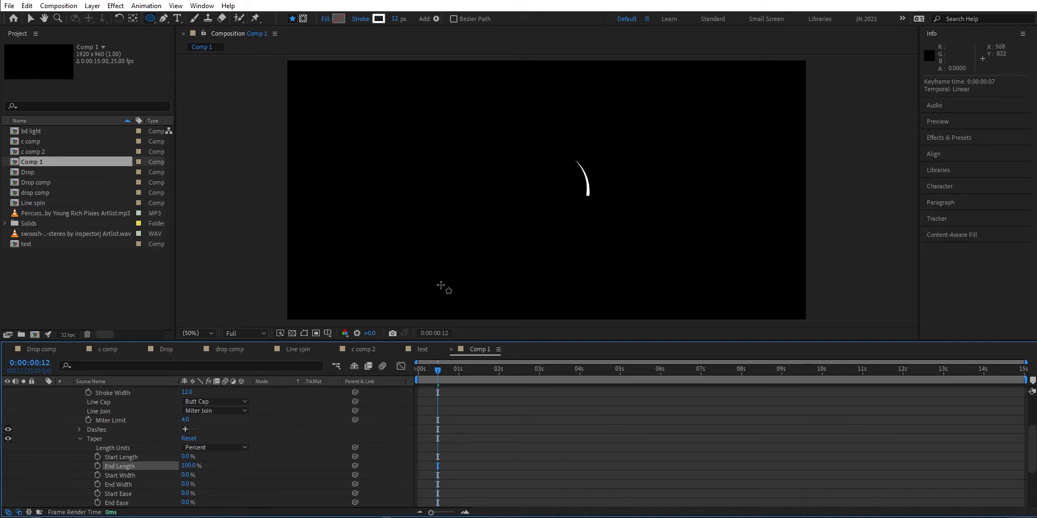
drag(439, 371, 414, 387)
- Duplicate the circle's shape layer and set the copy's rotation to 180°
scroll(124, 412, up, 3)
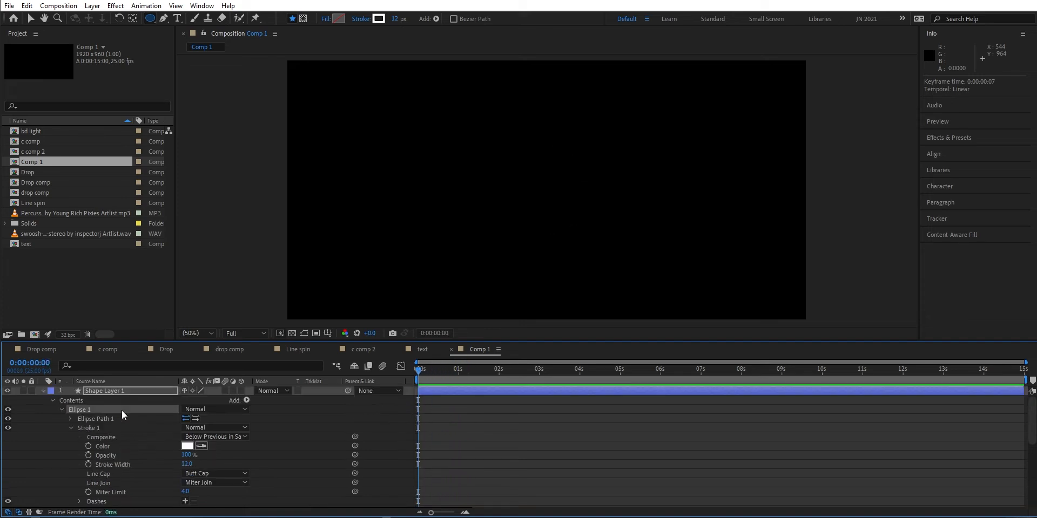
click(129, 390)
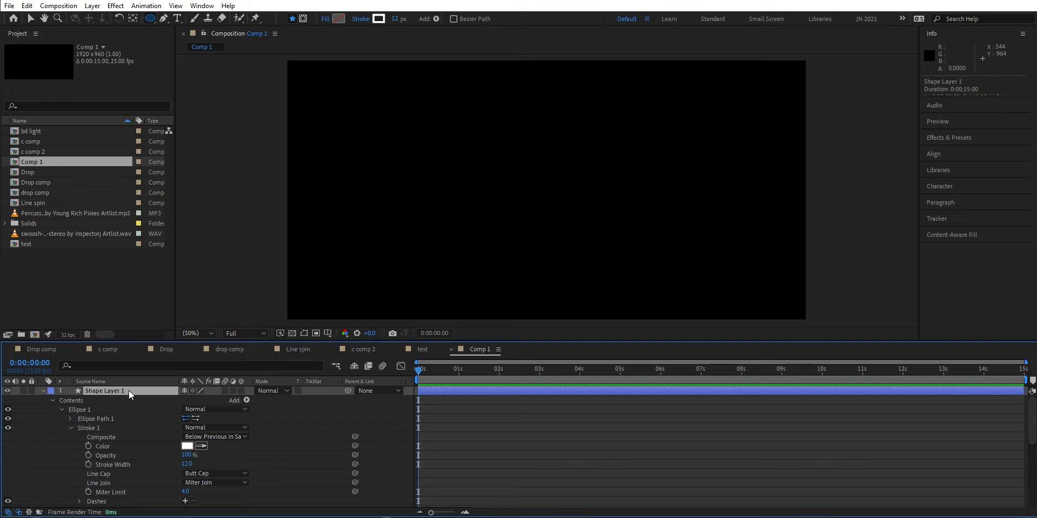
key(ctrl+d)
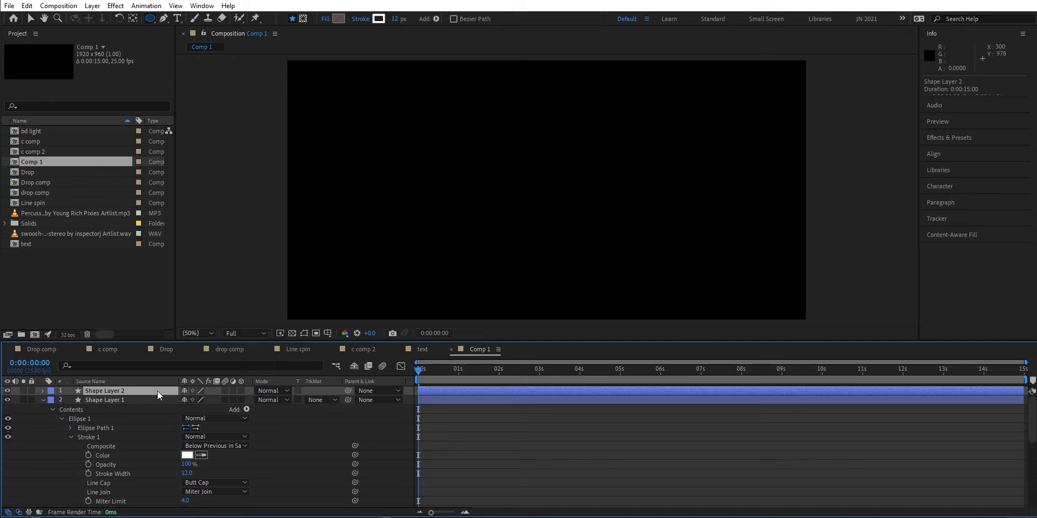
key(r)
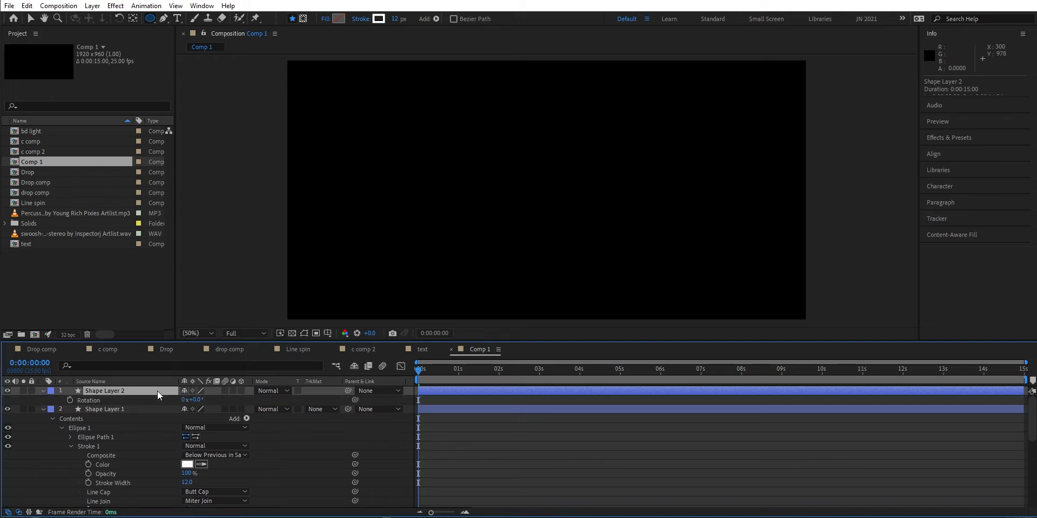
click(196, 400)
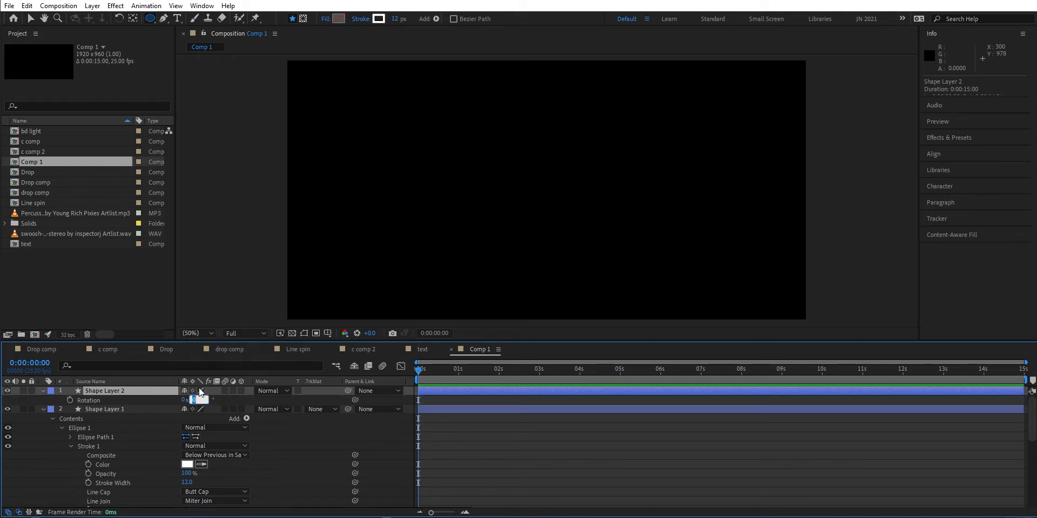
text(180)
key(Return)
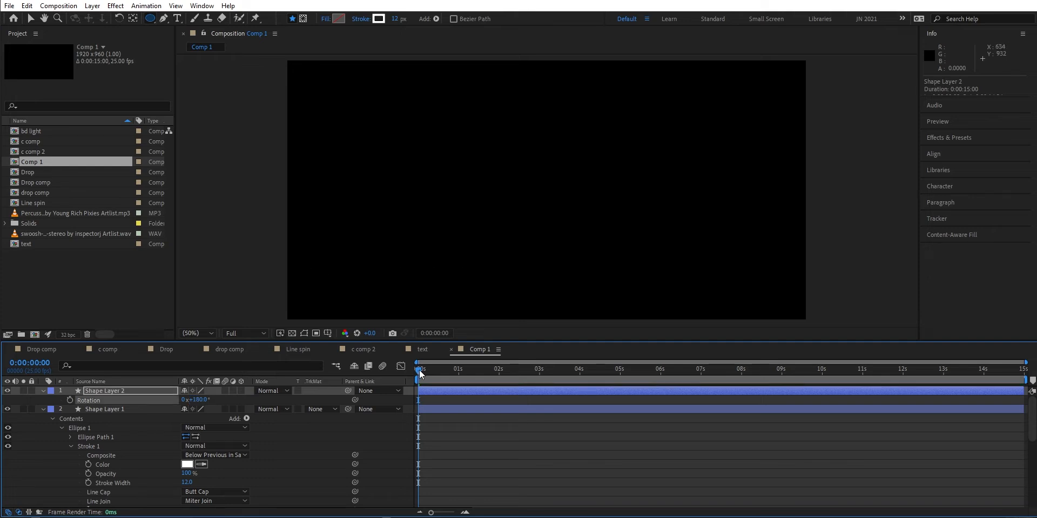
- Preview the two arcs from the start and end the work area at 0:00:01:20
mouse_move(420, 374)
mouse_down()
mouse_move(478, 362)
mouse_move(416, 374)
mouse_up()
key(space)
key(space)
drag(480, 369, 493, 368)
key(n)
drag(492, 377, 384, 380)
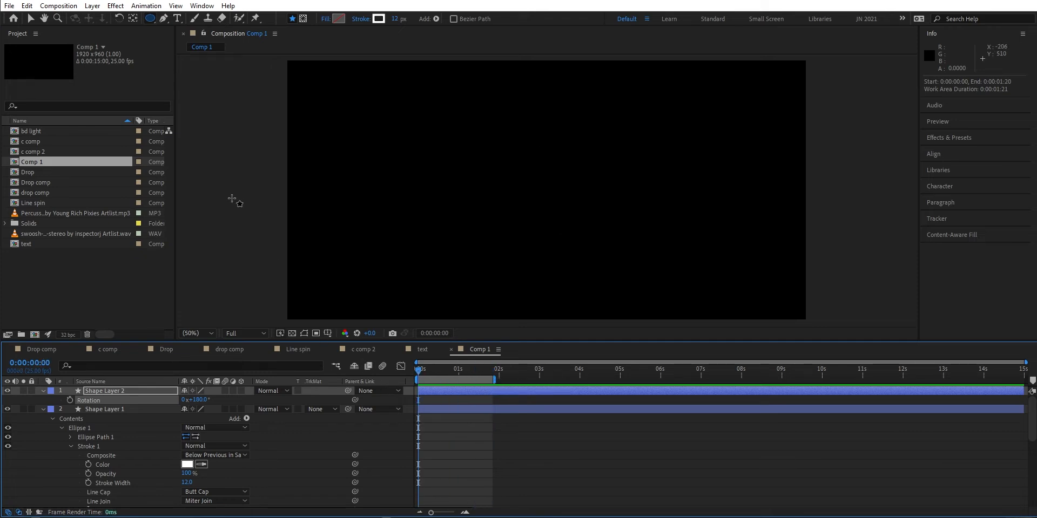
key(space)
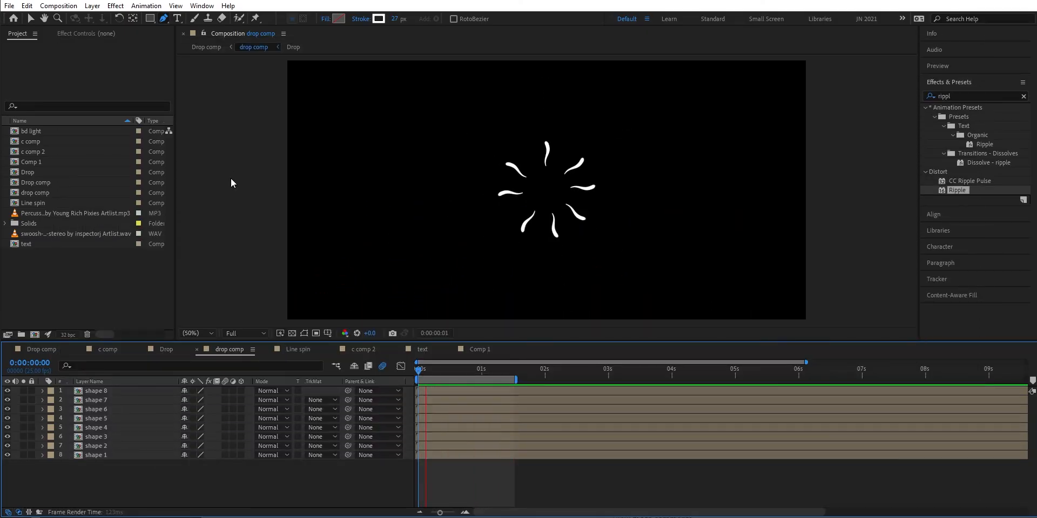
- Stop the drop comp preview and create a new 1920 x 960 px composition at 25 fps lasting 15 seconds
key(space)
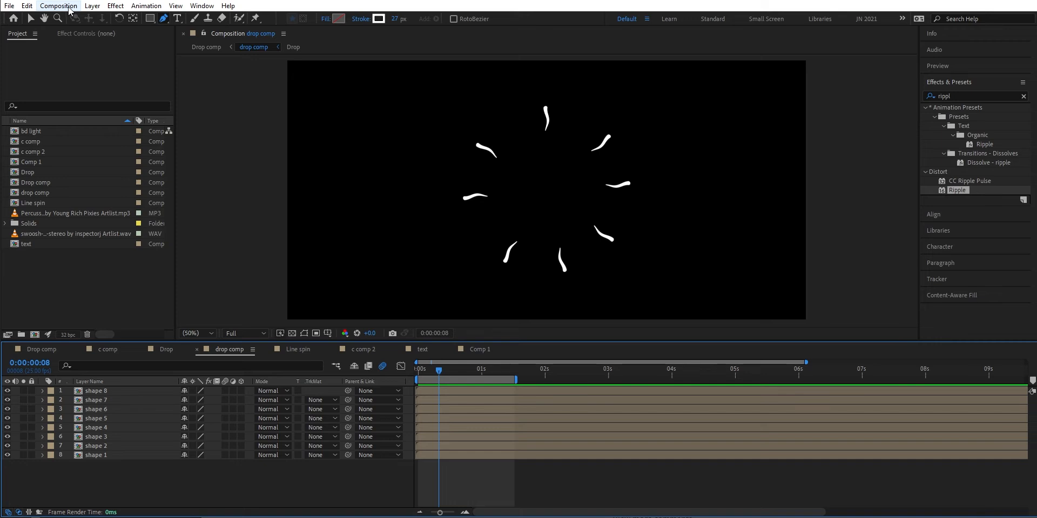
click(69, 9)
click(76, 19)
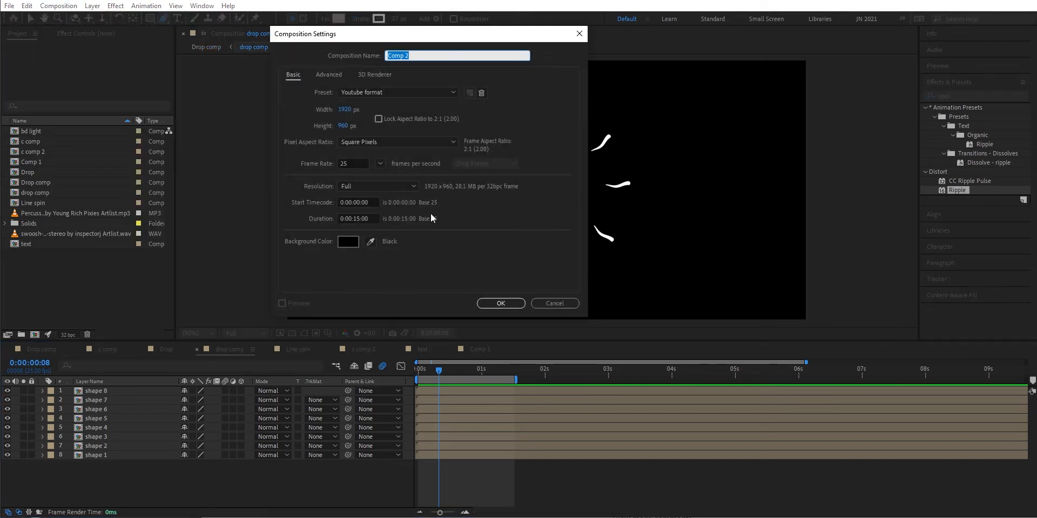
click(494, 303)
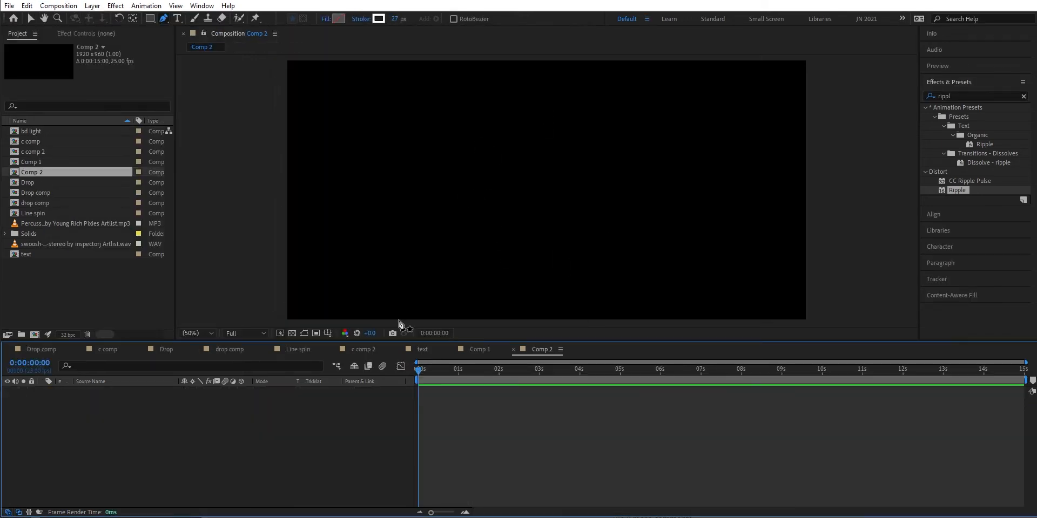
- Show the Title/Action Safe guides and draw a short vertical line up from the center with no fill and a solid white 27 px stroke
click(327, 334)
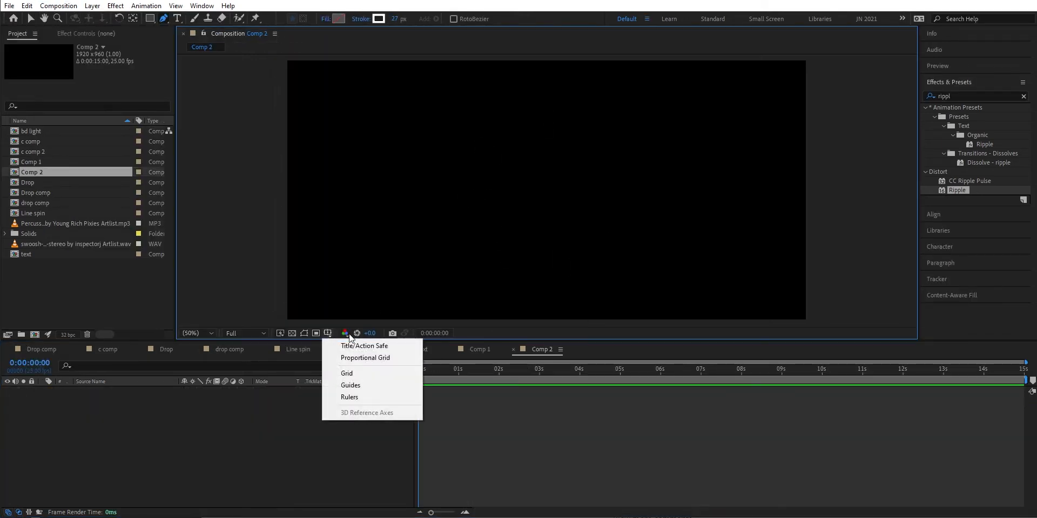
click(355, 343)
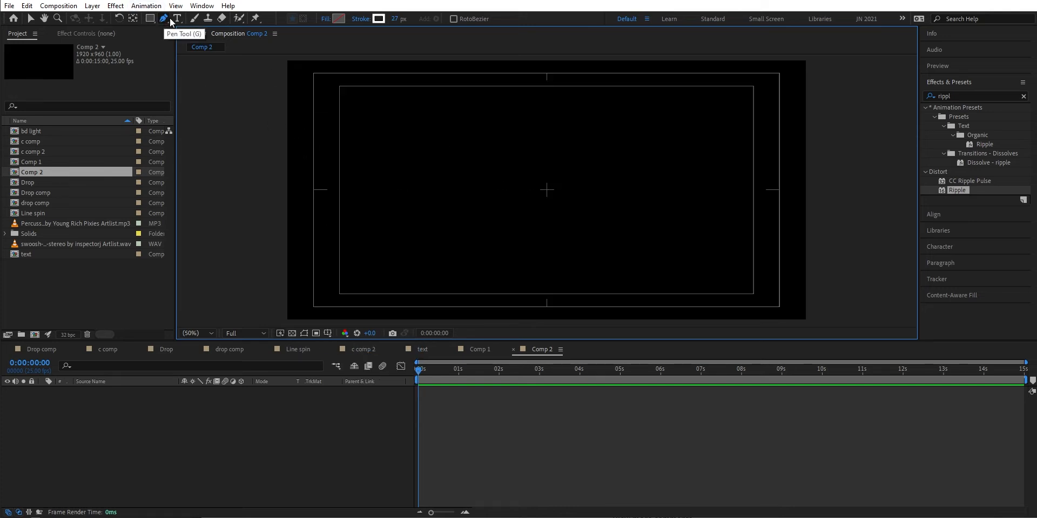
click(326, 20)
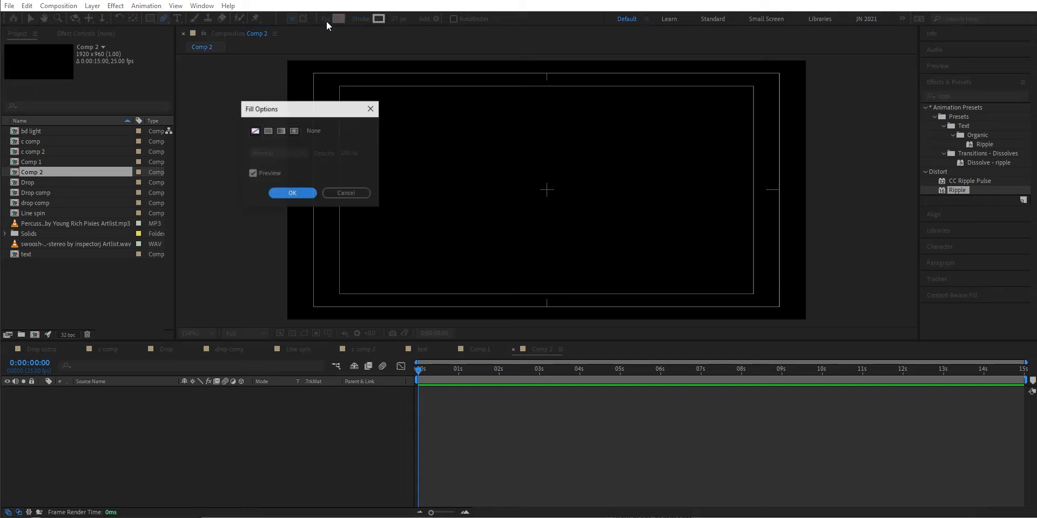
click(254, 132)
click(290, 193)
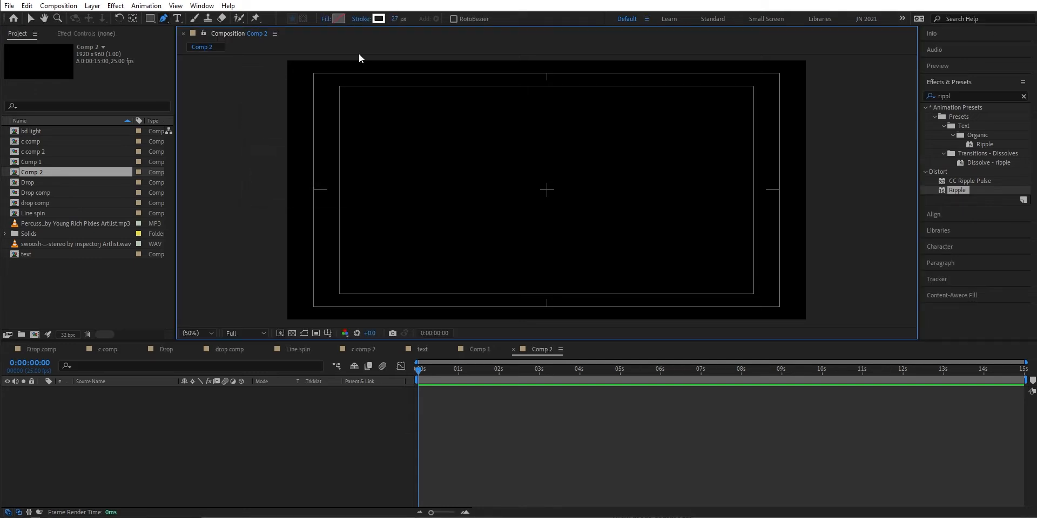
click(360, 18)
click(268, 131)
click(291, 193)
click(548, 193)
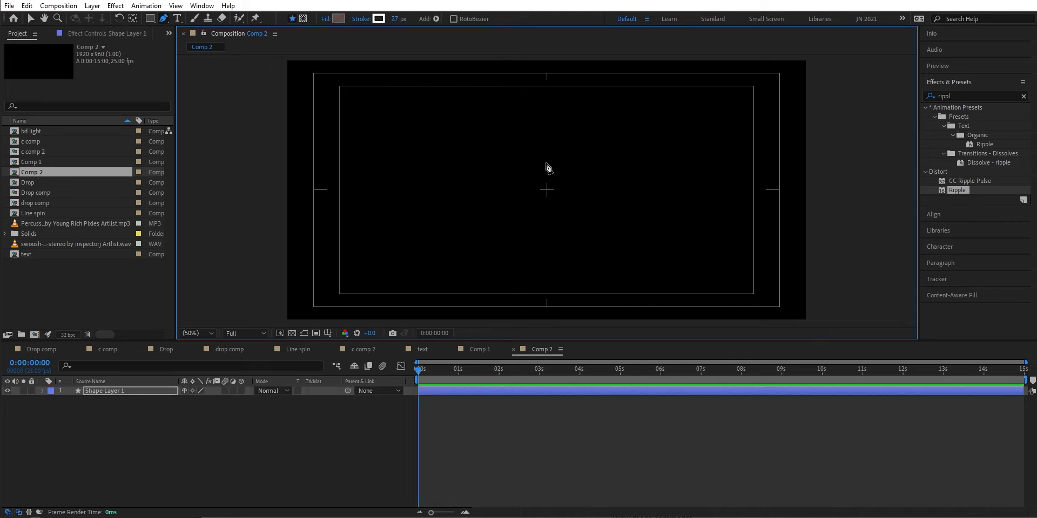
click(546, 163)
- Hide the layer controls and set the Taper Start Length of the line's stroke to 100%
click(42, 391)
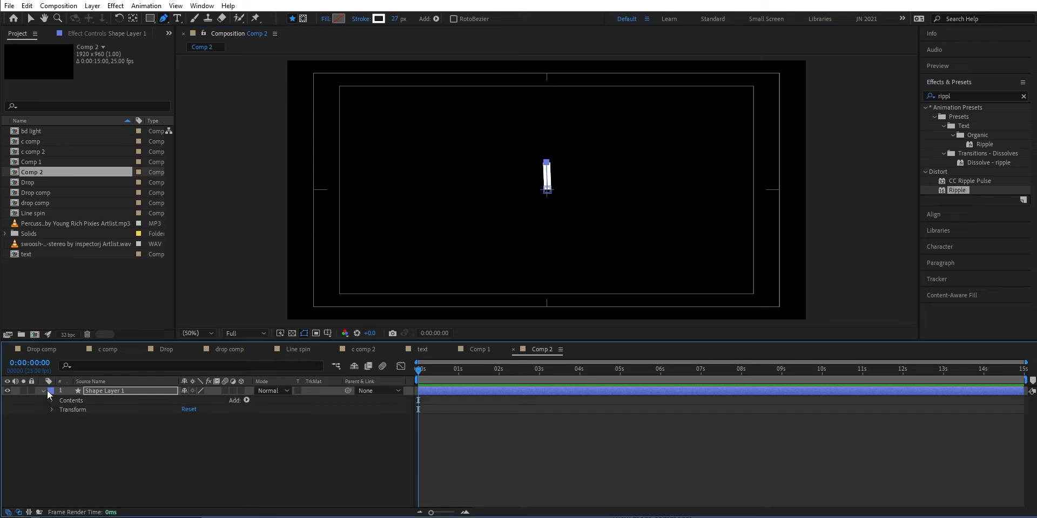
click(52, 401)
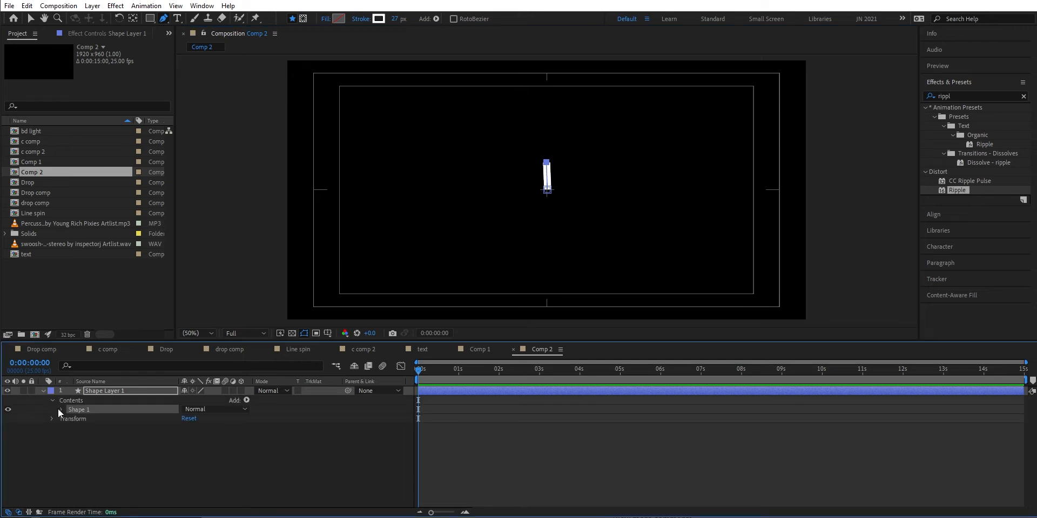
click(61, 410)
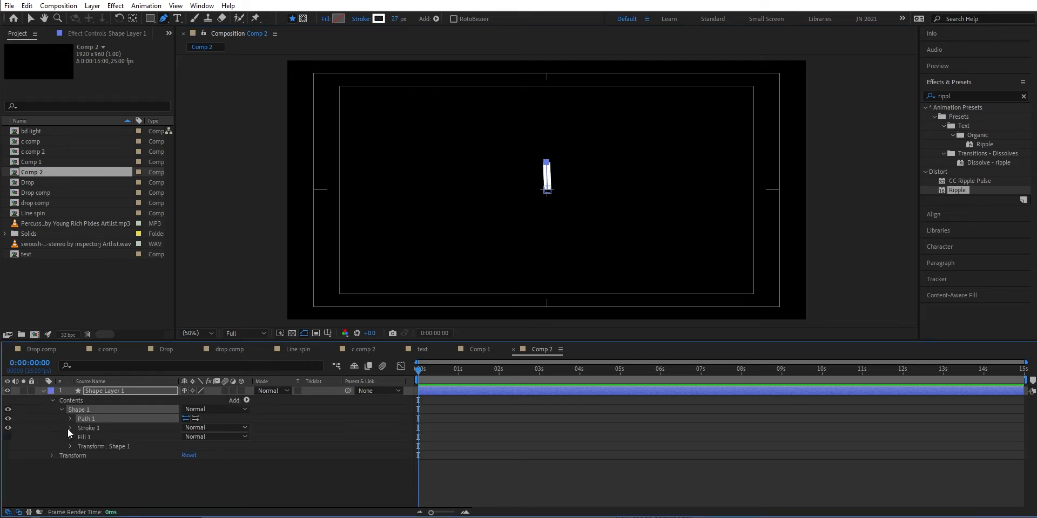
click(69, 428)
scroll(151, 456, down, 1)
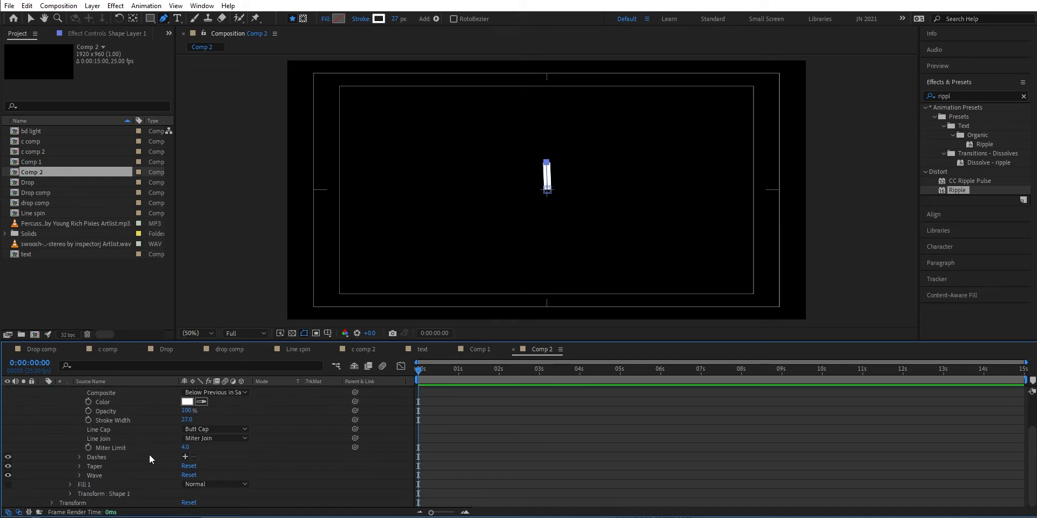
click(80, 466)
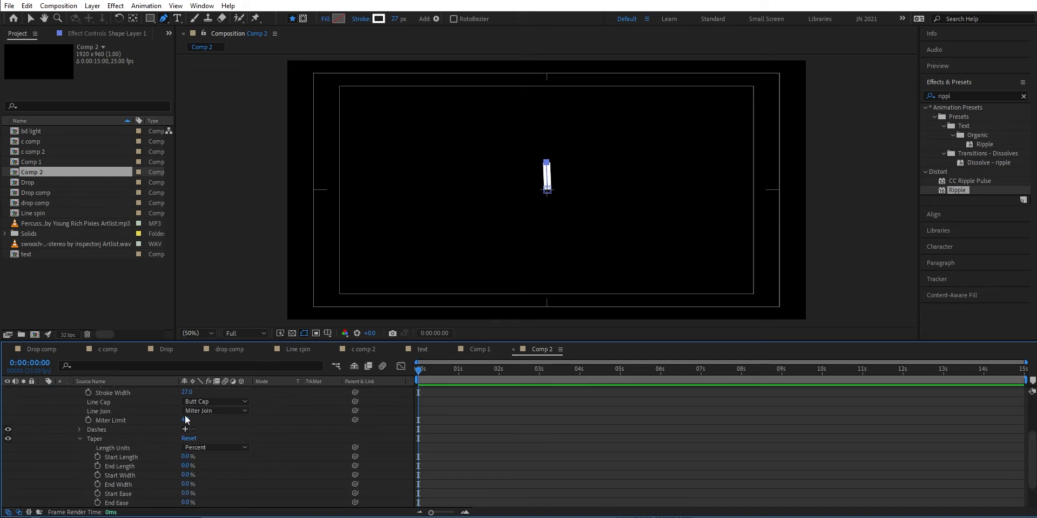
click(175, 10)
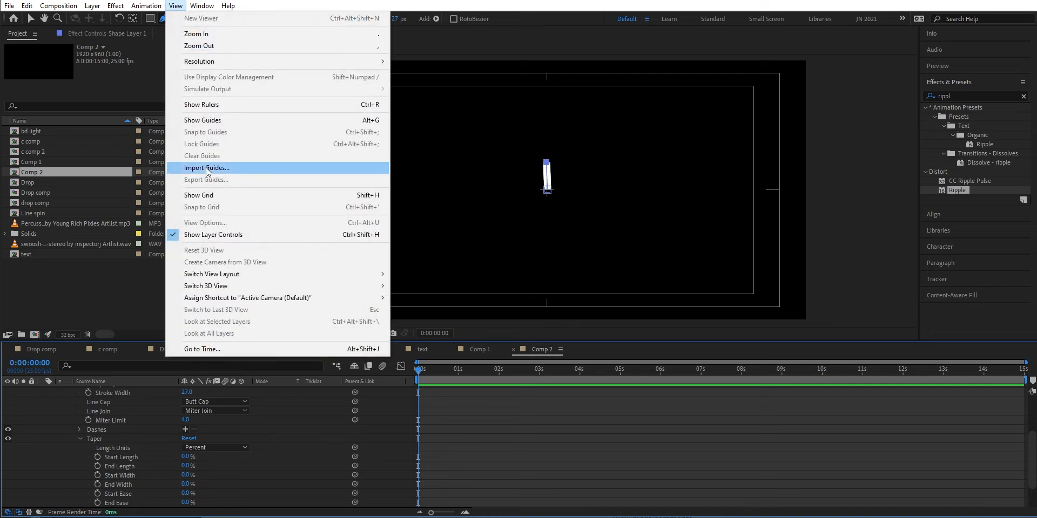
click(200, 233)
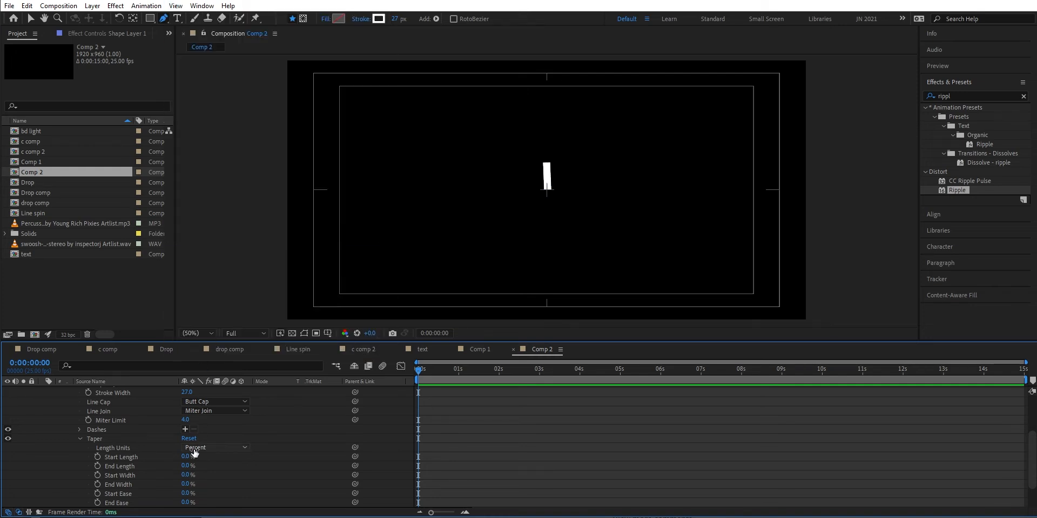
drag(186, 459, 242, 449)
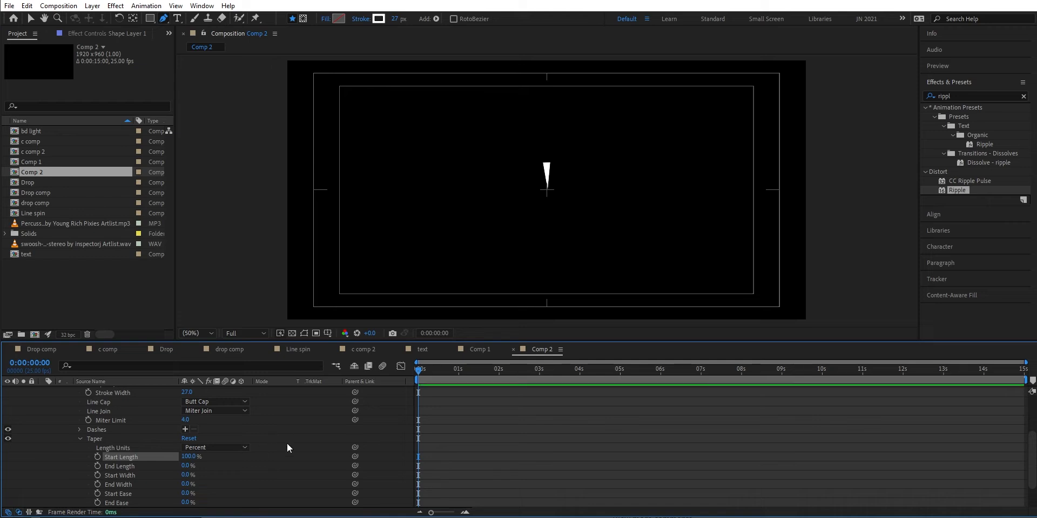
- Change the Line Cap of the line's stroke to Round Cap
click(79, 437)
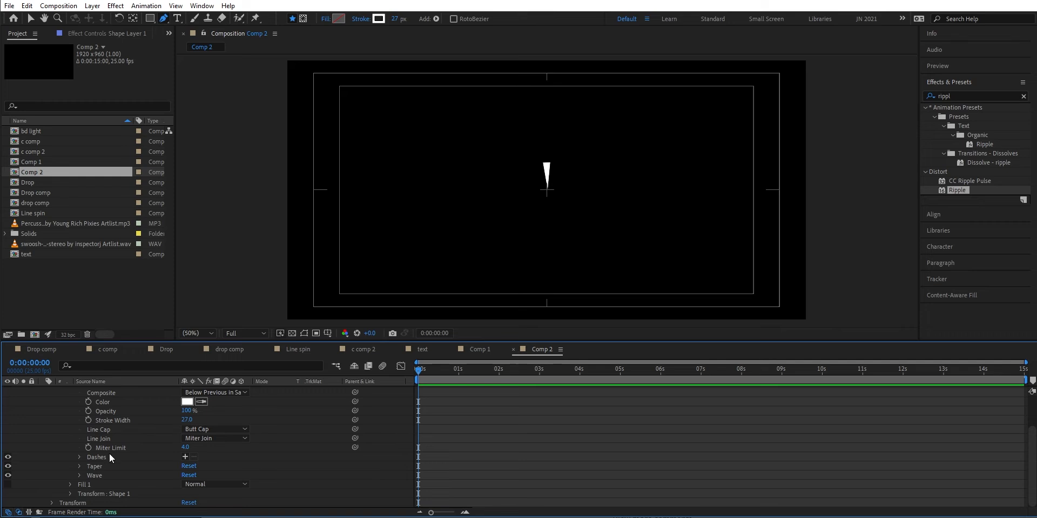
click(243, 431)
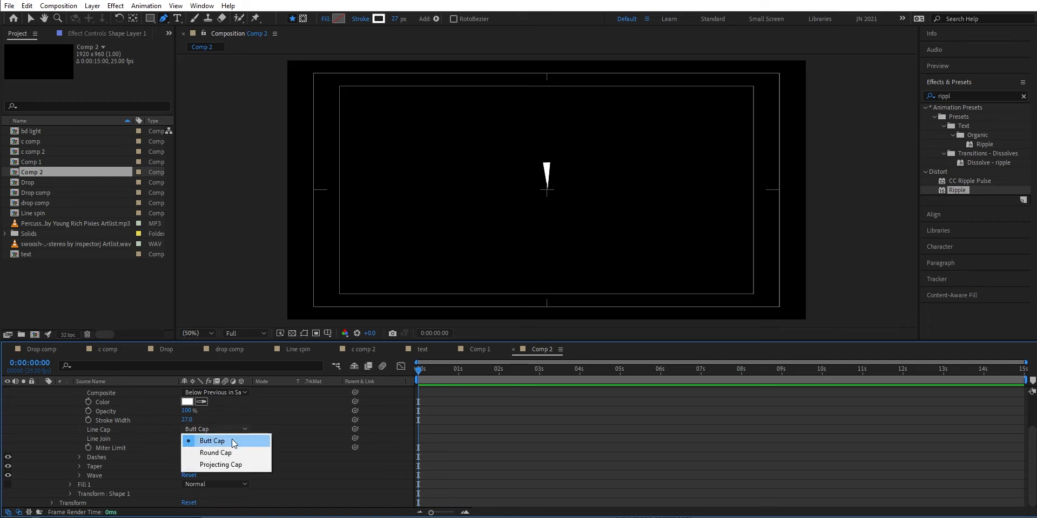
click(220, 455)
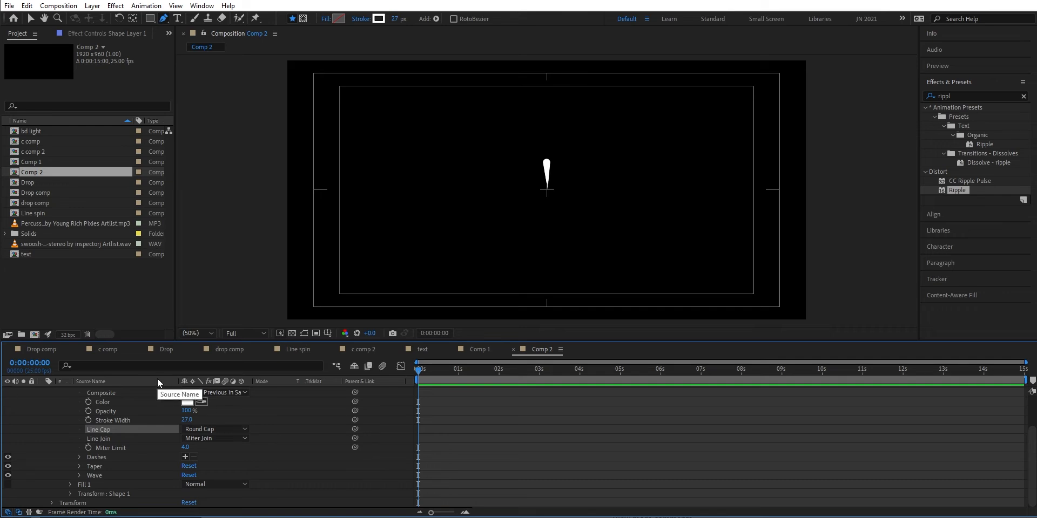
- Start keyframing the shape layer's Position at 0:00:00:00 with the value 962, 409
scroll(151, 381, up, 3)
click(147, 391)
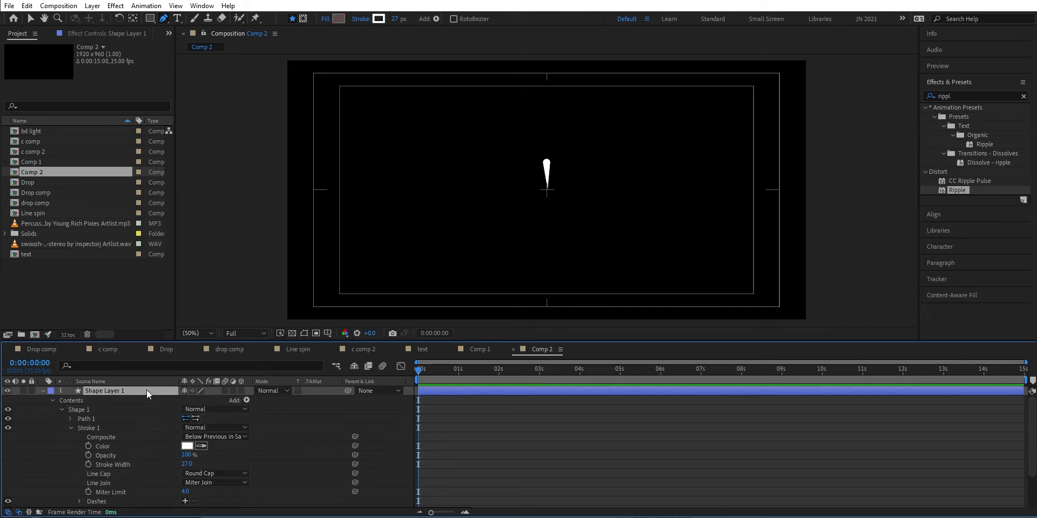
key(p)
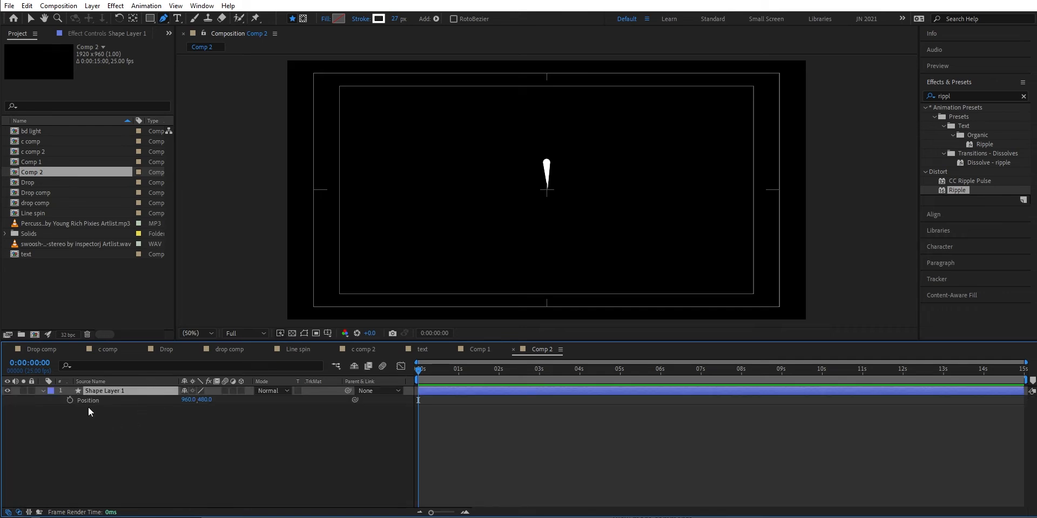
click(70, 401)
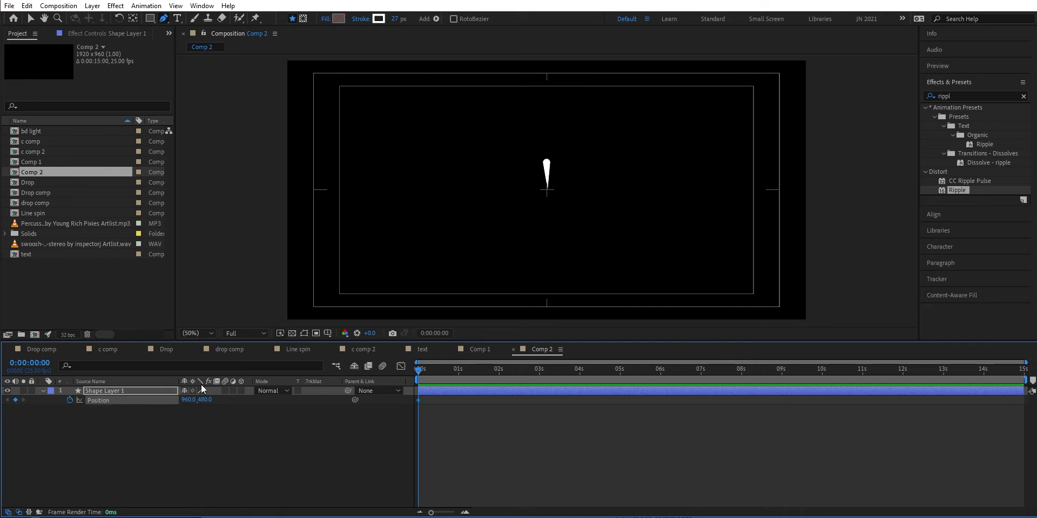
drag(208, 401, 200, 402)
click(234, 430)
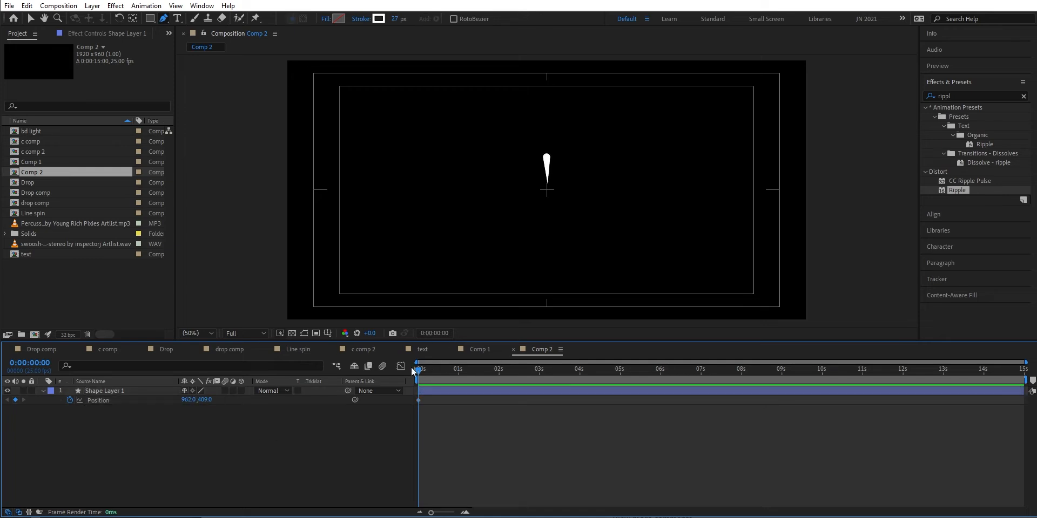
- Set the shape layer's Position to 962, 78 at 0:00:00:20 so the drop travels up to the frame's top edge
drag(418, 369, 451, 369)
drag(205, 401, 118, 421)
drag(204, 401, 146, 409)
drag(208, 401, 185, 400)
click(257, 465)
- Apply Easy Ease to both Position keyframes
drag(471, 416, 410, 400)
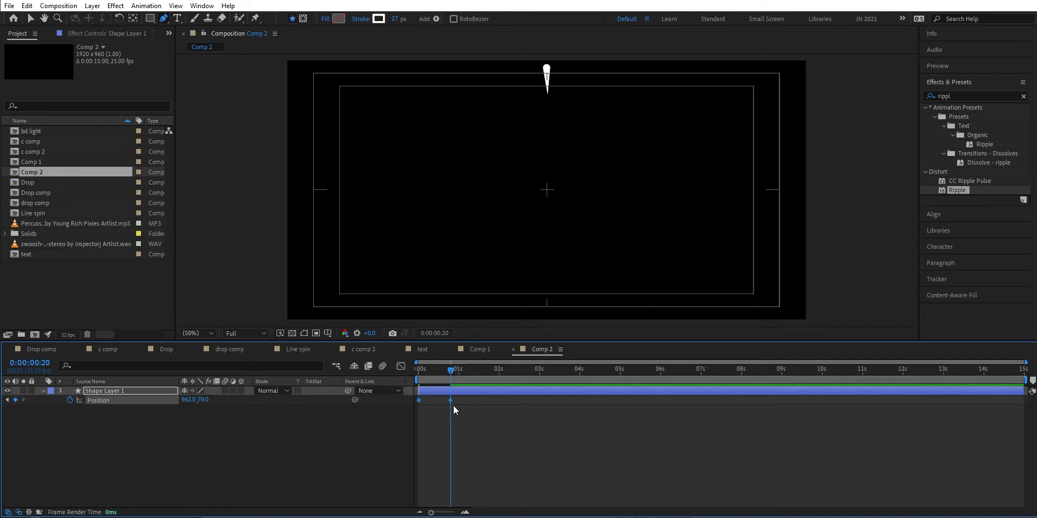
right_click(450, 399)
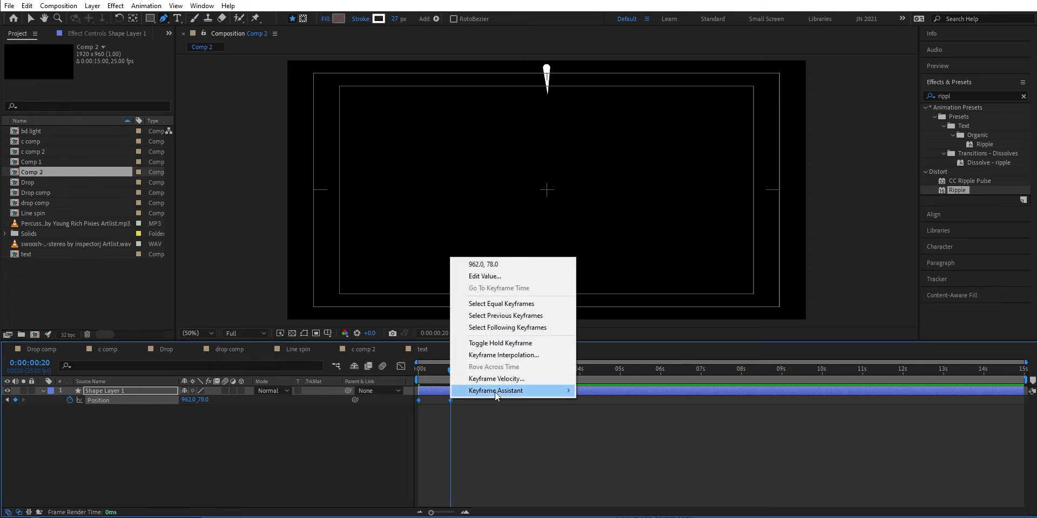
mouse_move(532, 395)
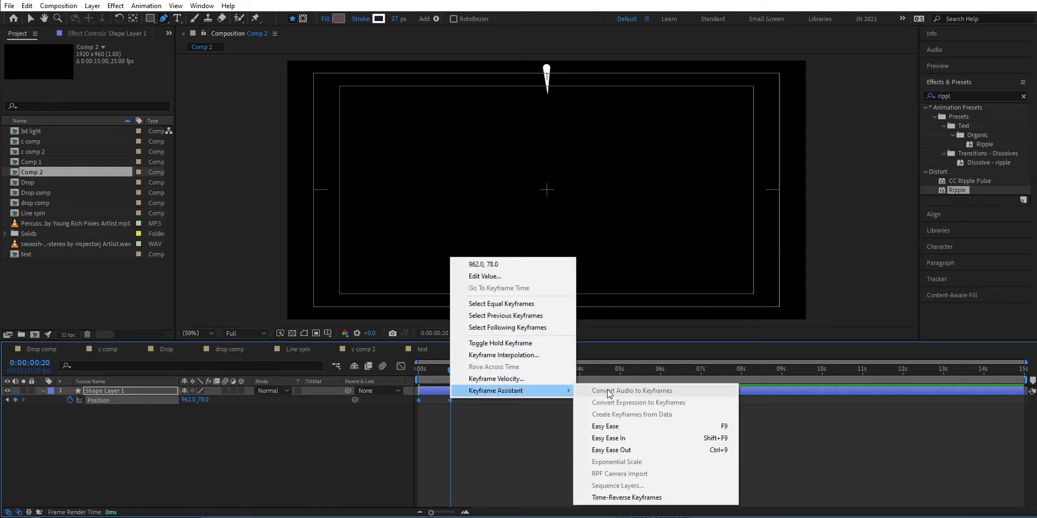
click(620, 427)
- Preview the drop's upward movement from the start and deselect the layer
drag(451, 376, 415, 379)
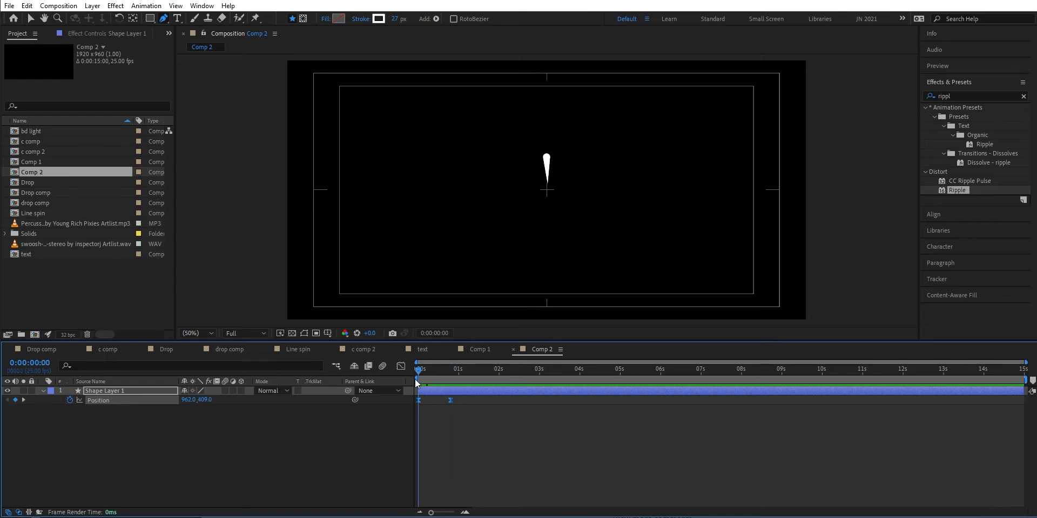
key(space)
key(space)
key(F2)
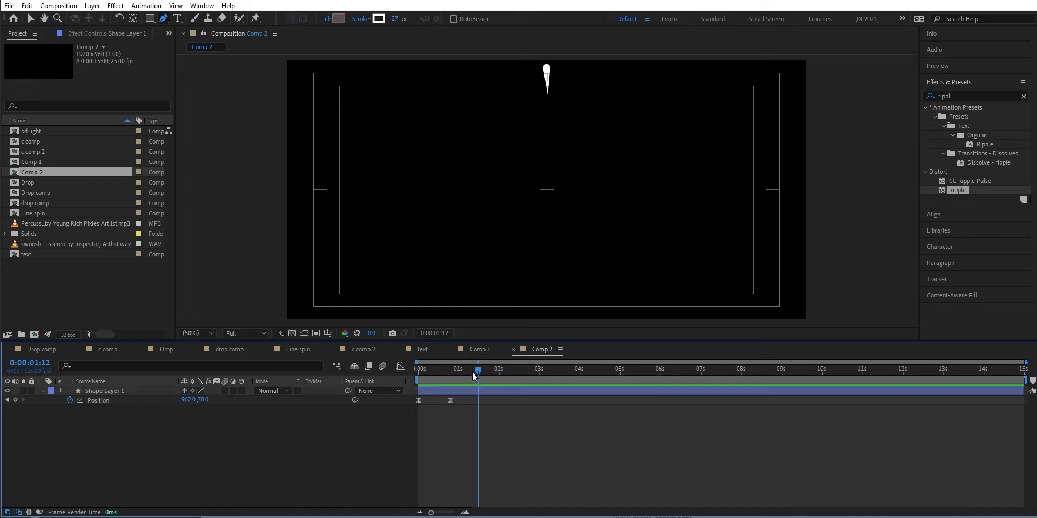
- Keyframe the drop's Scale to grow from nothing at 0:00:00:00 to 100% a few frames in
drag(478, 371, 415, 378)
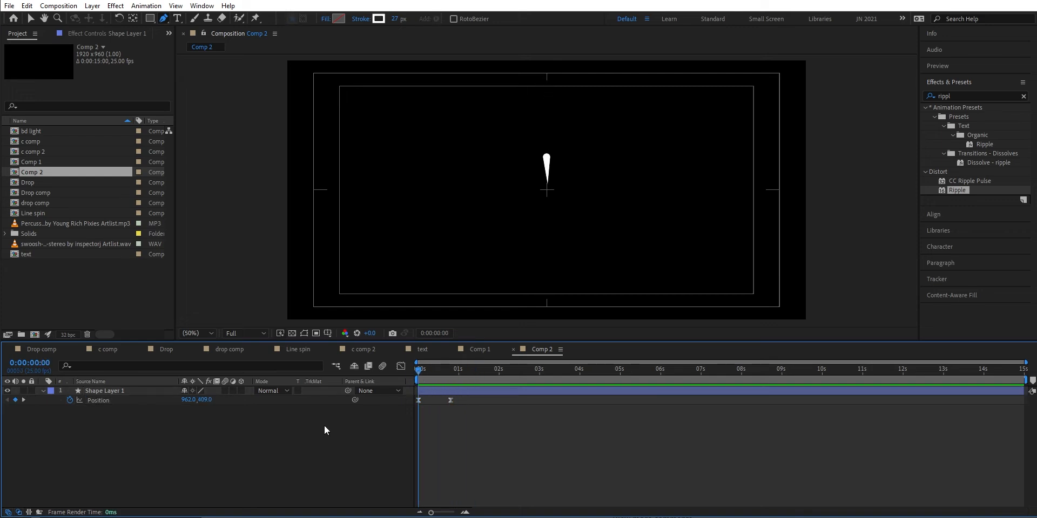
click(111, 393)
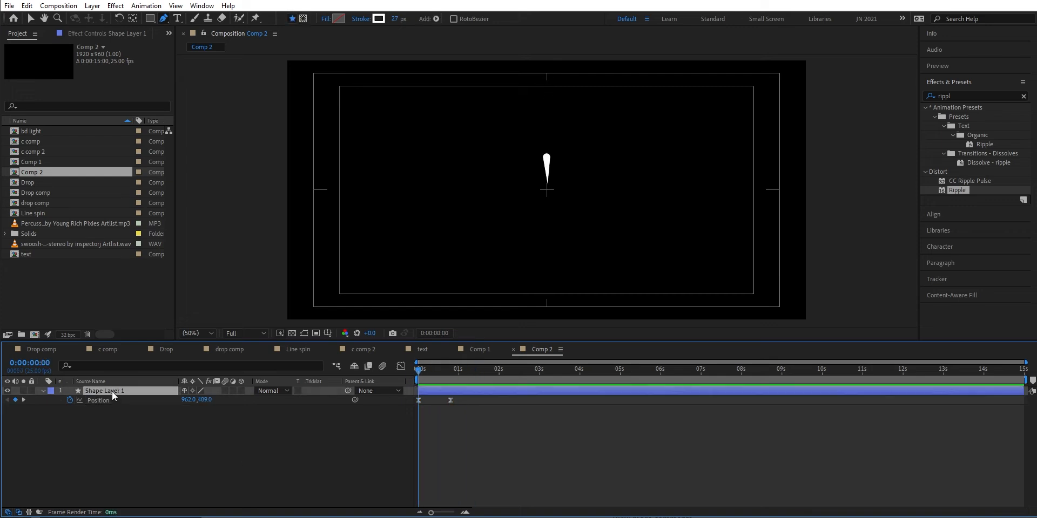
key(s)
click(70, 400)
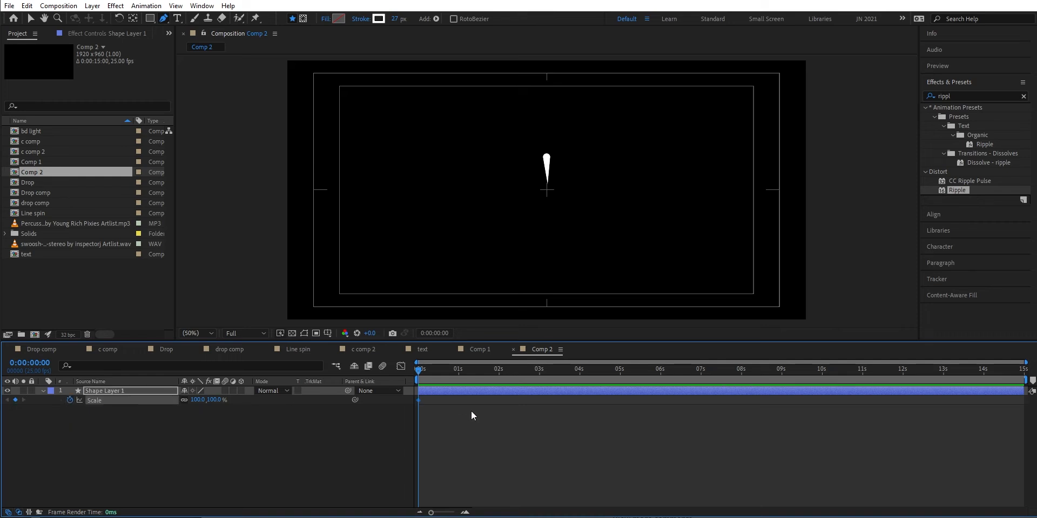
drag(419, 400, 422, 400)
click(214, 400)
key(Return)
- Keyframe the drop's Opacity to fade from 100% a few frames earlier down to 0% at 0:00:00:20
drag(416, 370, 448, 364)
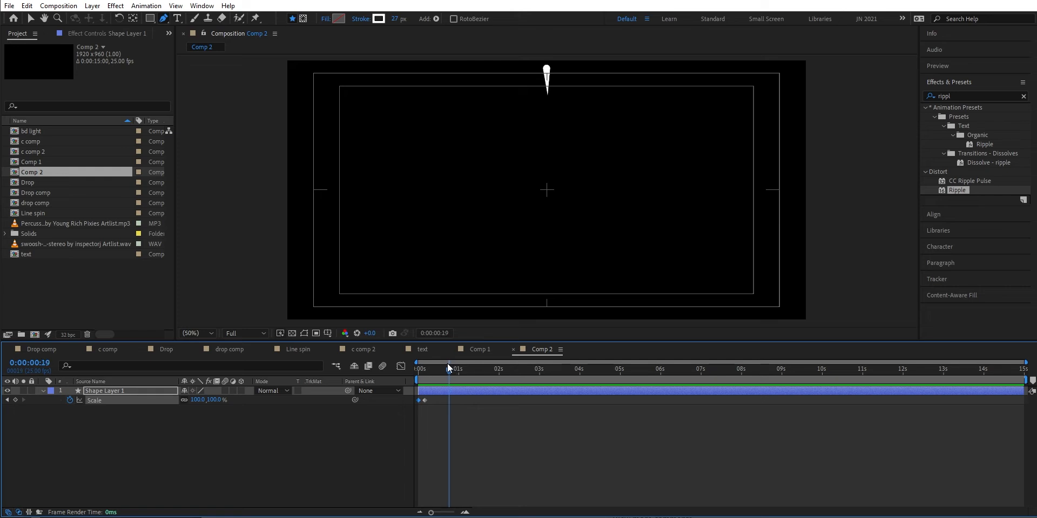
drag(447, 370, 449, 369)
click(116, 391)
key(t)
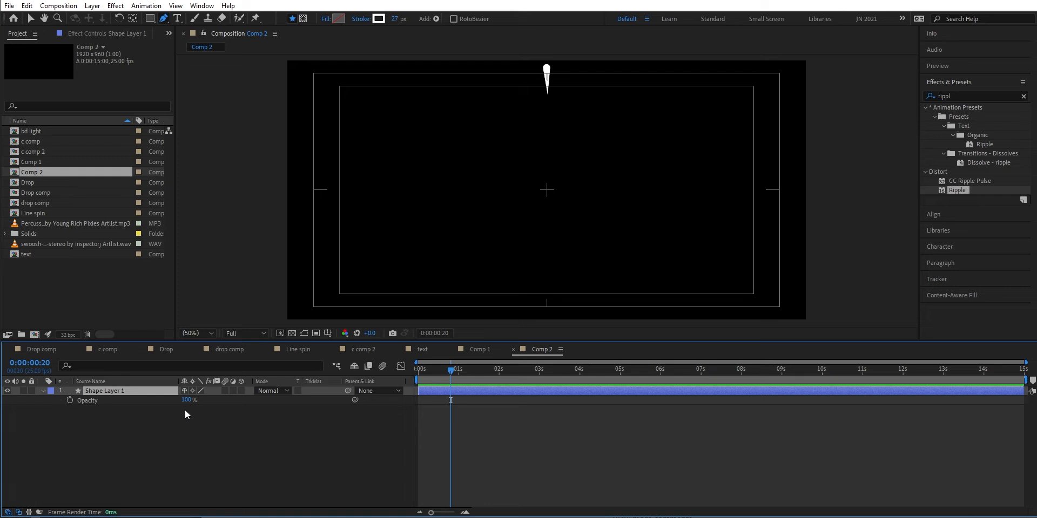
click(69, 400)
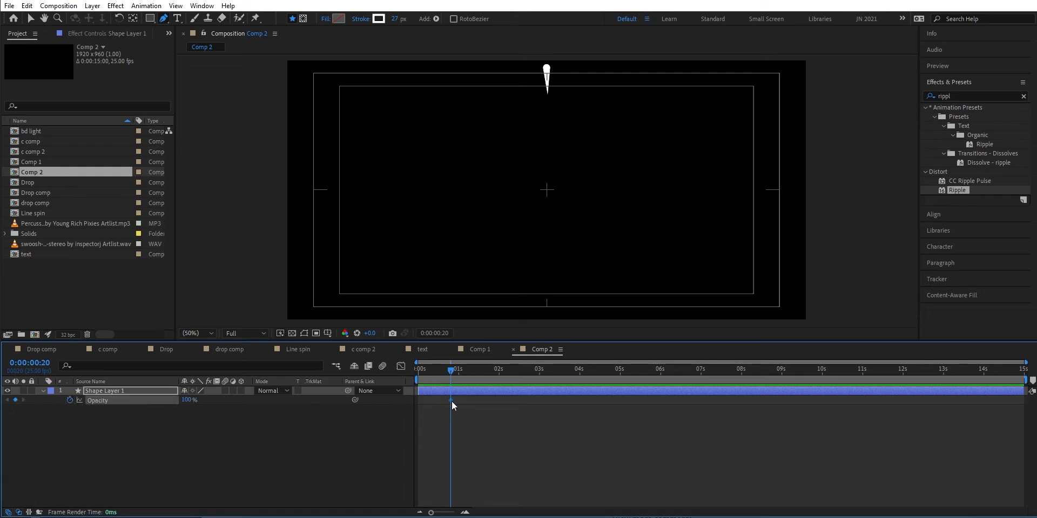
drag(452, 400, 443, 399)
click(187, 401)
text(0)
key(Return)
- Preview the drop's growth, travel and fade from the start, stopping at 0:00:01:15
drag(452, 370, 417, 369)
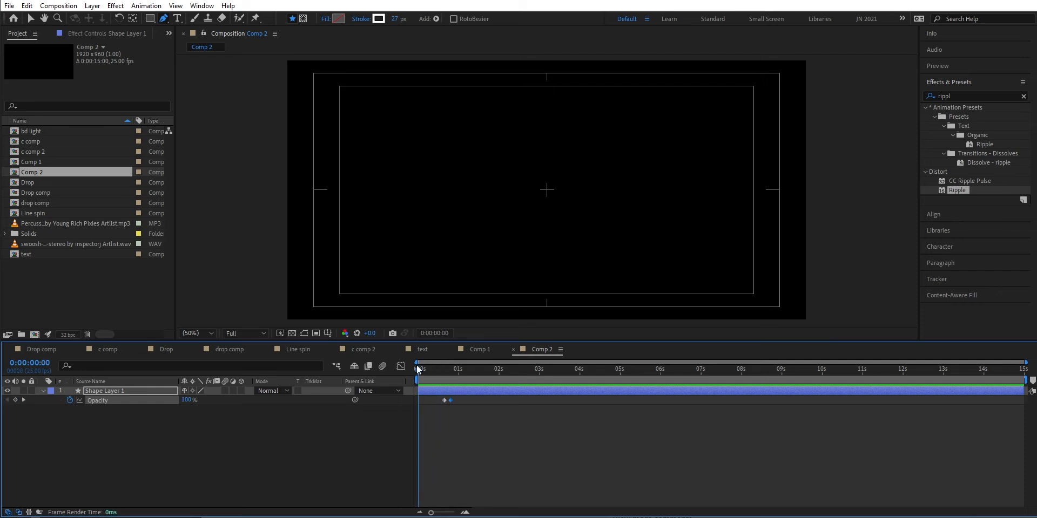
key(space)
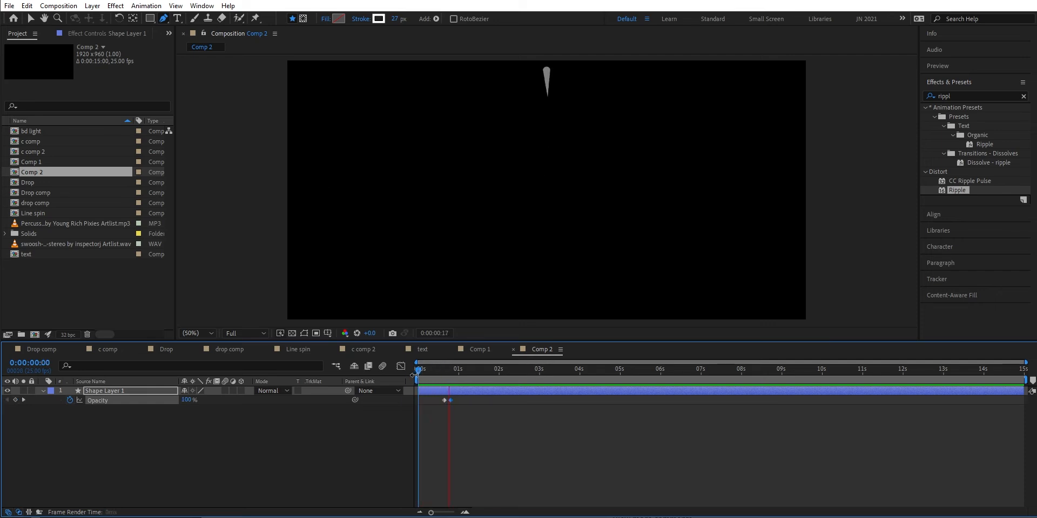
click(485, 369)
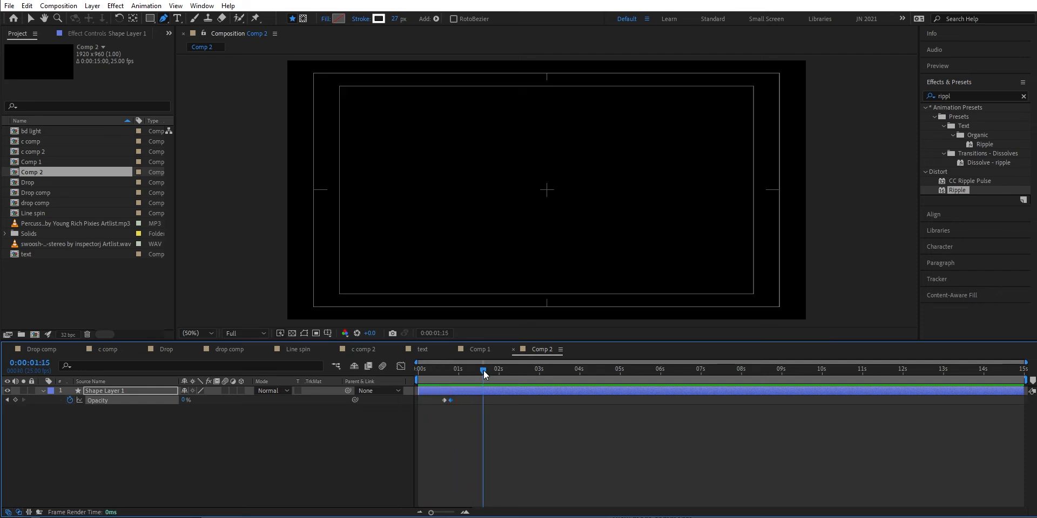
- Turn off the Title/Action Safe guides, preview the drop animation, and return to 0:00:00:00
click(328, 334)
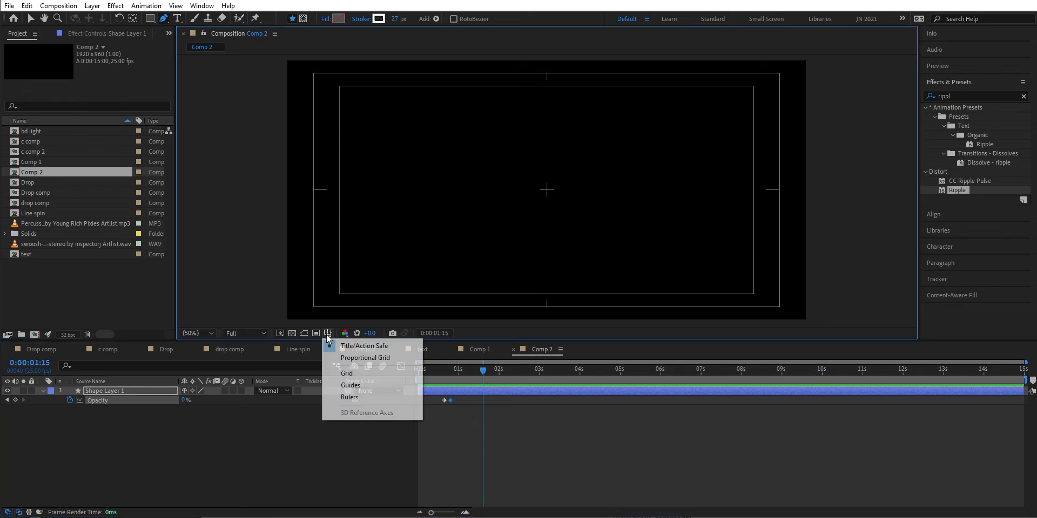
click(357, 346)
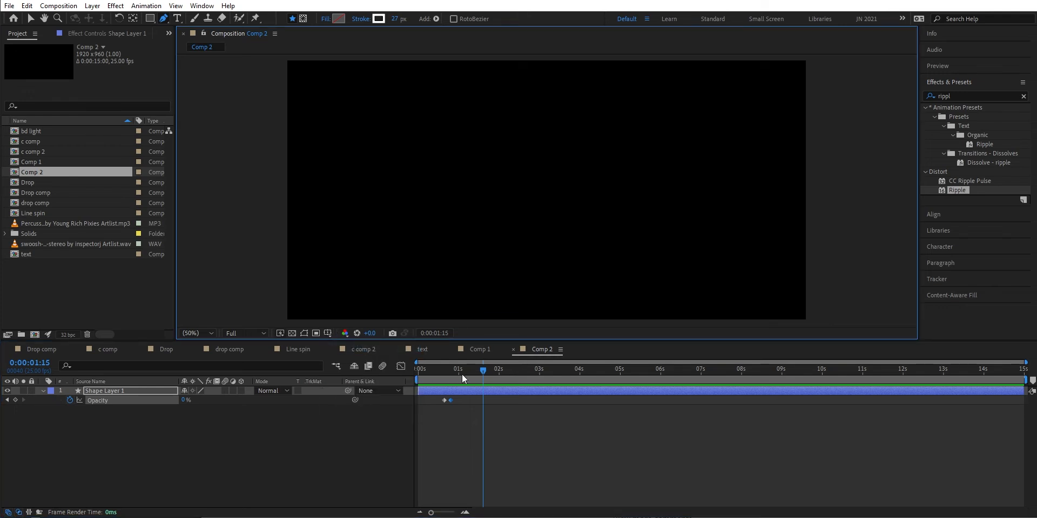
click(479, 368)
key(space)
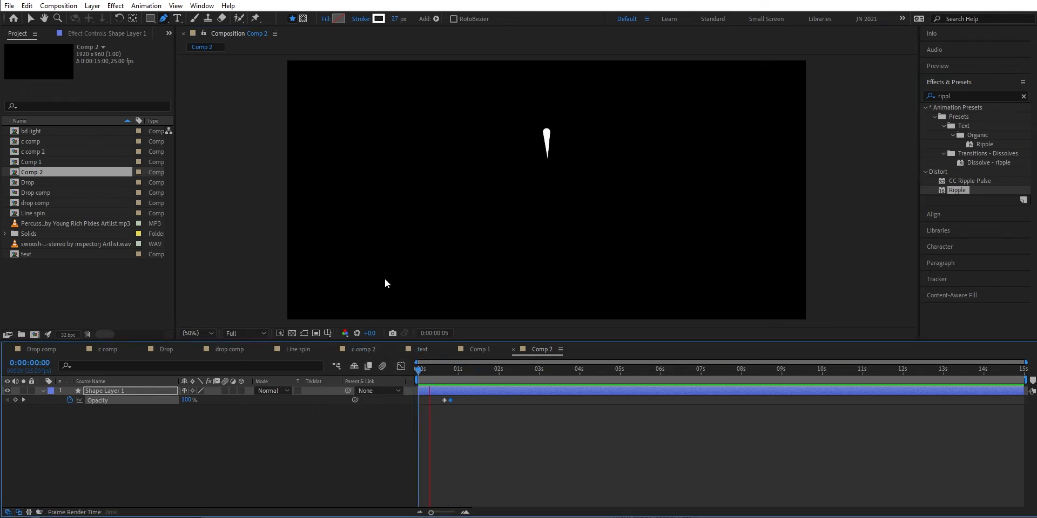
click(455, 371)
drag(454, 369, 413, 370)
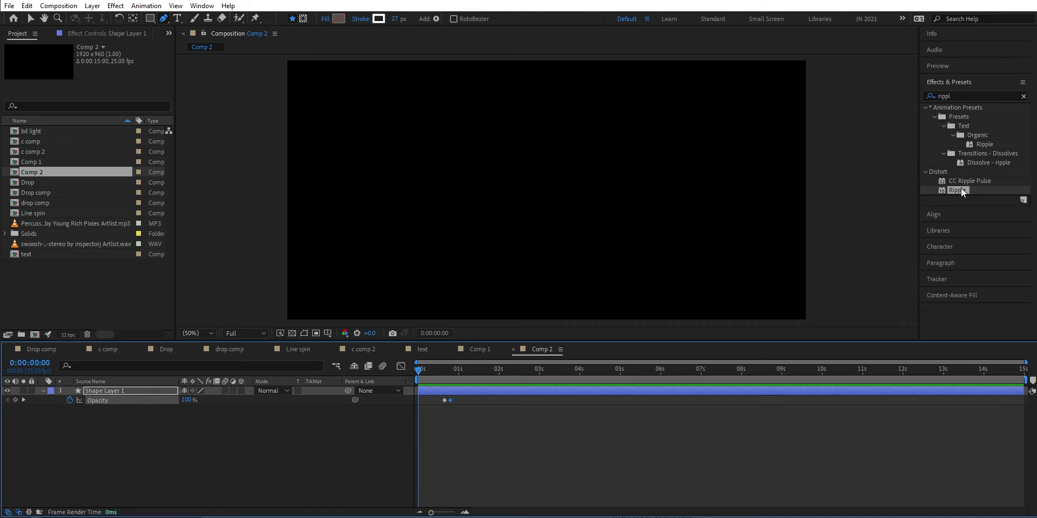
- Apply the Ripple distort effect to Shape Layer 1 with a Radius of 100 and check the drop at 0:00:00:11
click(134, 390)
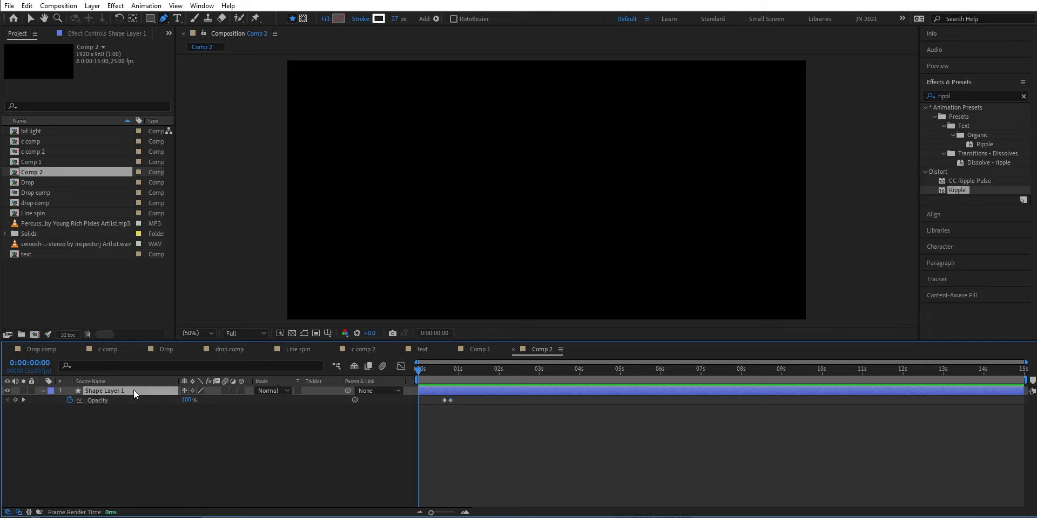
double_click(958, 189)
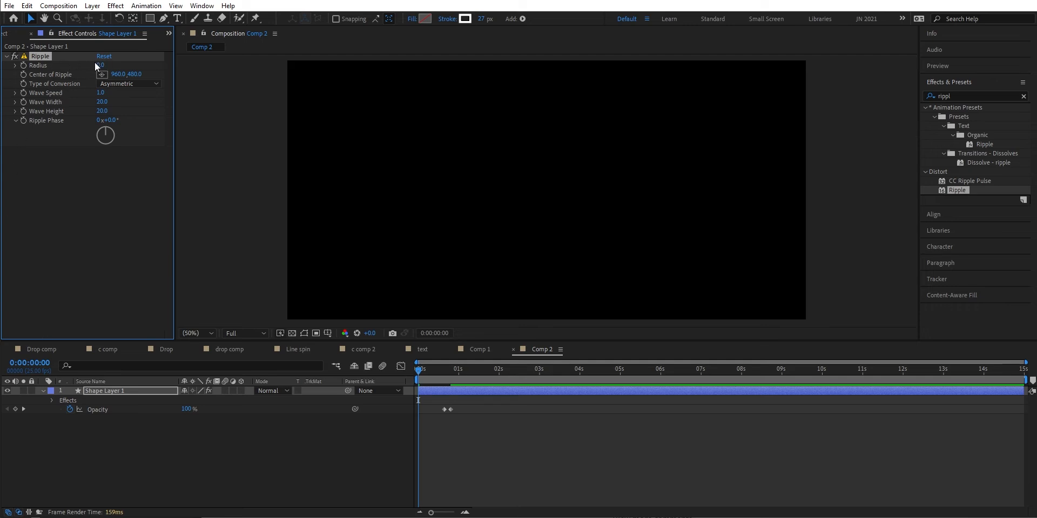
drag(101, 65, 193, 64)
drag(417, 370, 436, 365)
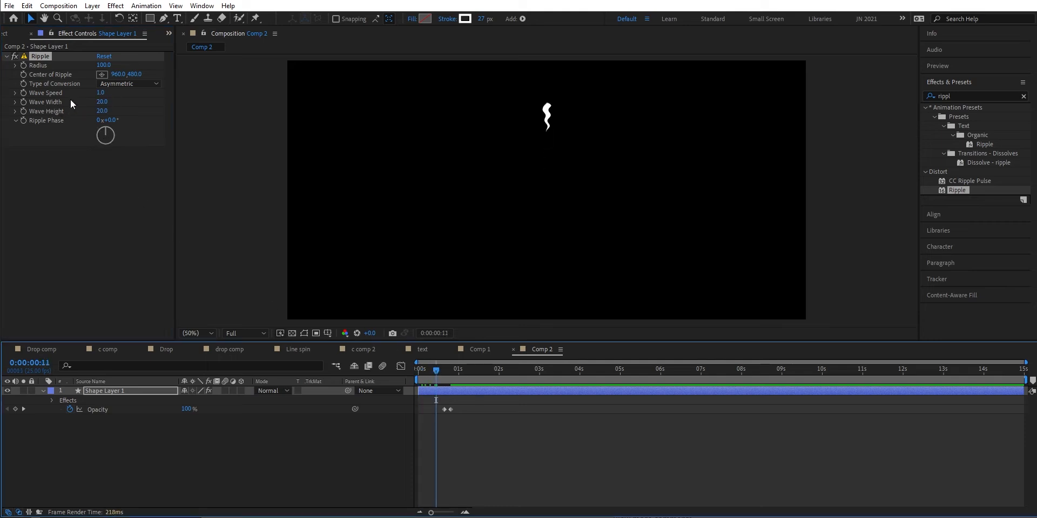
- Set the Ripple effect's Wave Width to 45 and preview the distorted drop from the start
click(102, 102)
text(45)
key(Return)
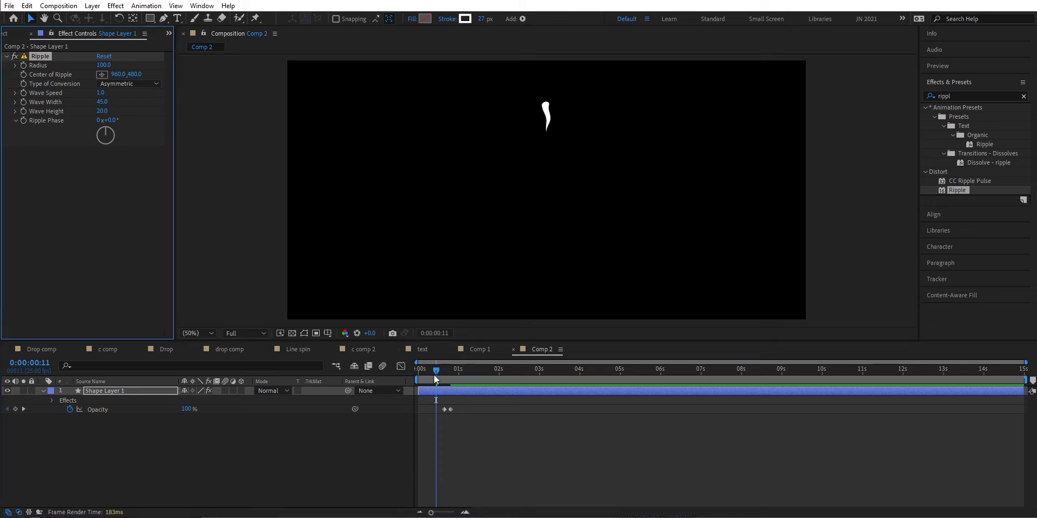
mouse_move(435, 375)
mouse_down()
mouse_move(415, 373)
mouse_move(453, 373)
mouse_move(416, 371)
mouse_up()
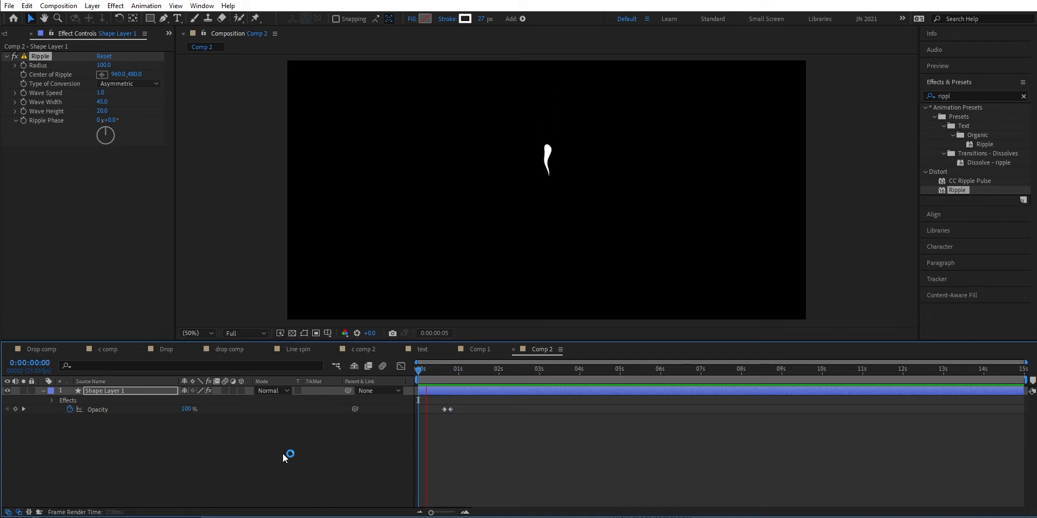
key(space)
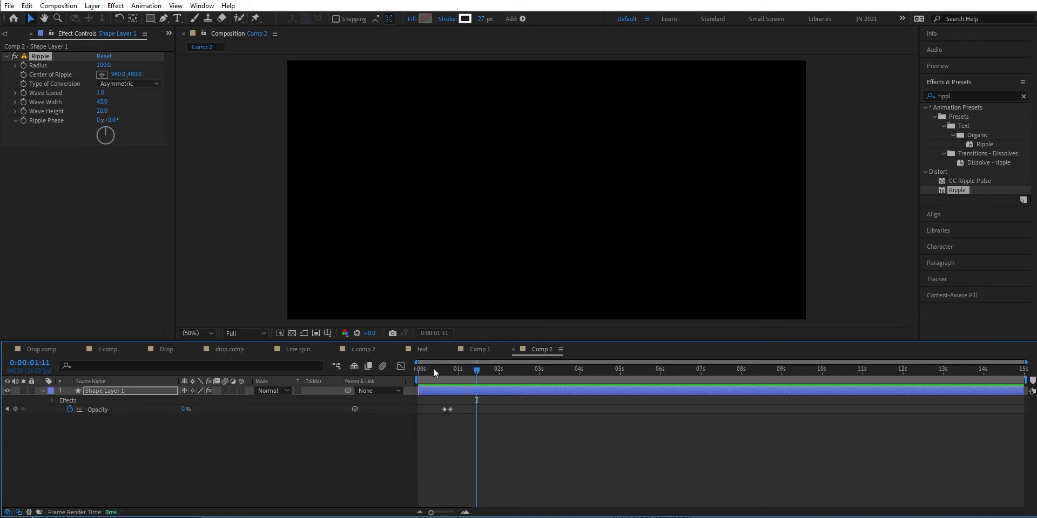
key(space)
key(space)
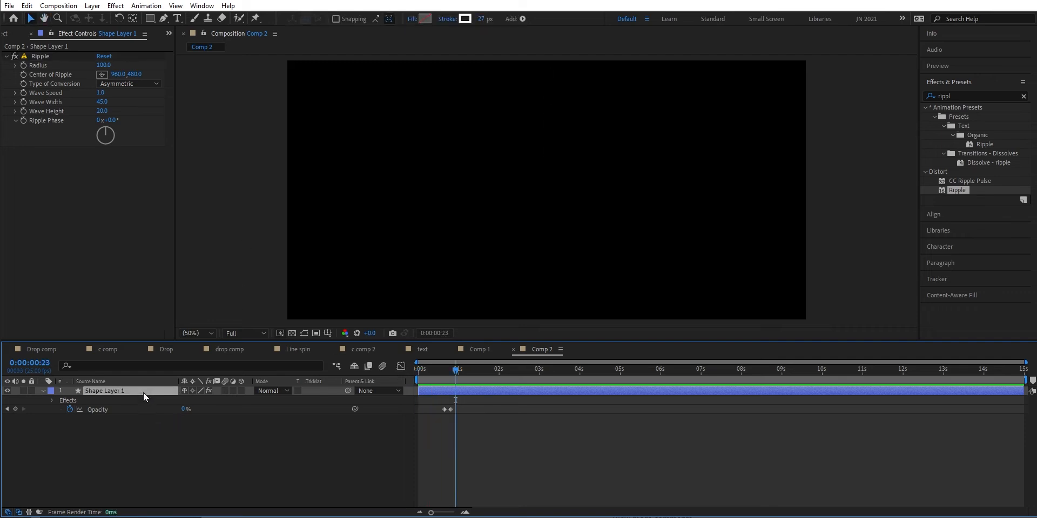
- Pre-compose Shape Layer 1 into a composition named "drop" and rename the resulting layer "drop 1"
click(98, 6)
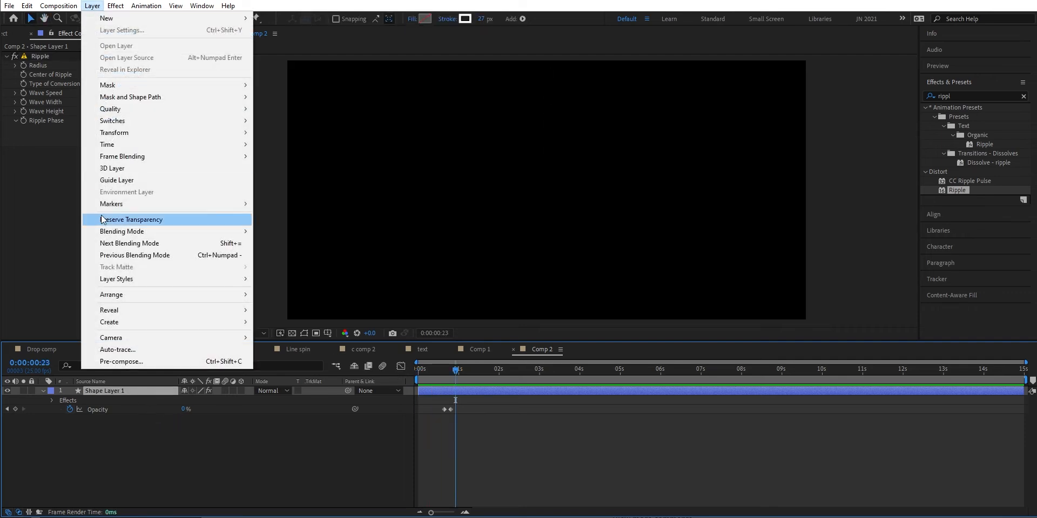
click(119, 361)
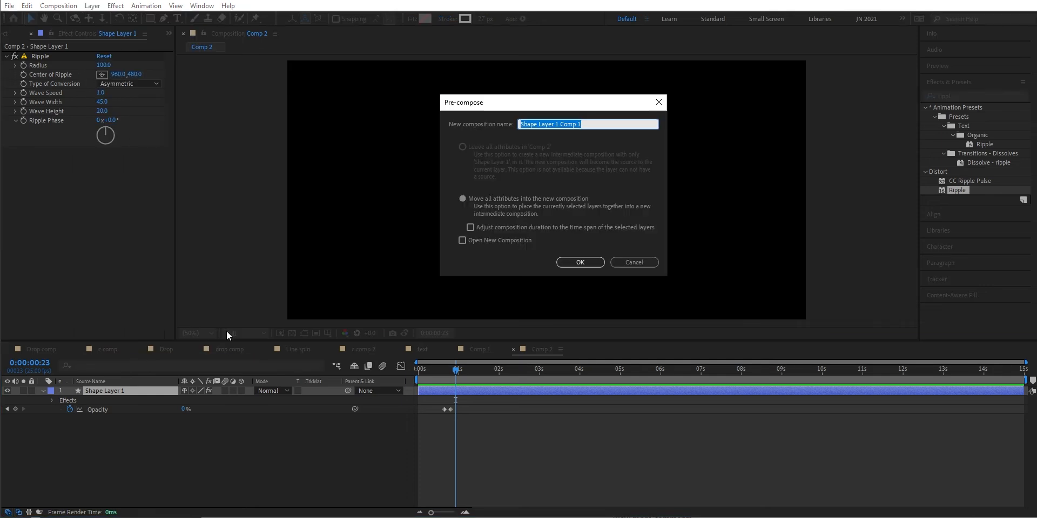
text(drop)
click(580, 262)
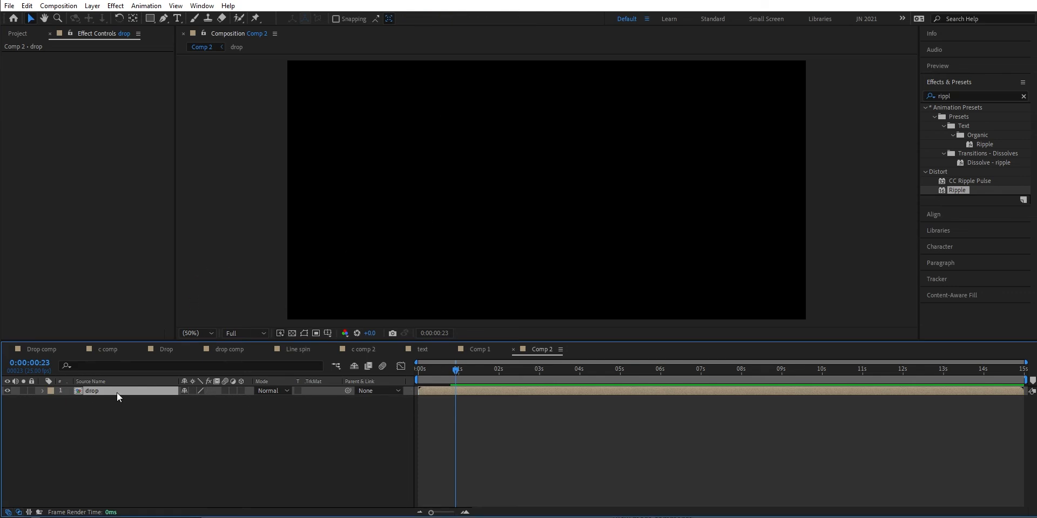
key(Return)
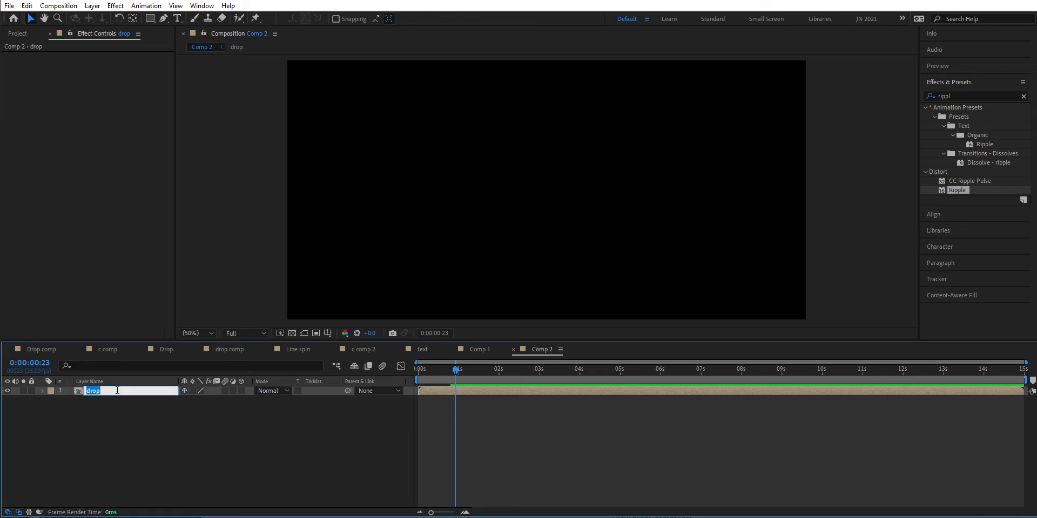
click(117, 390)
key(Return)
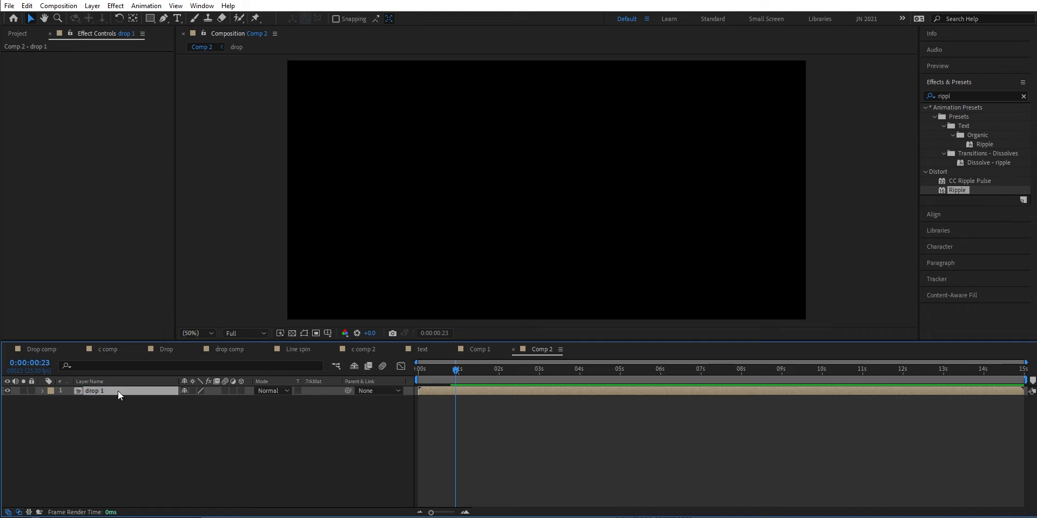
- Duplicate the drop 1 layer repeatedly until there are eight drop layers
key(ctrl+d)
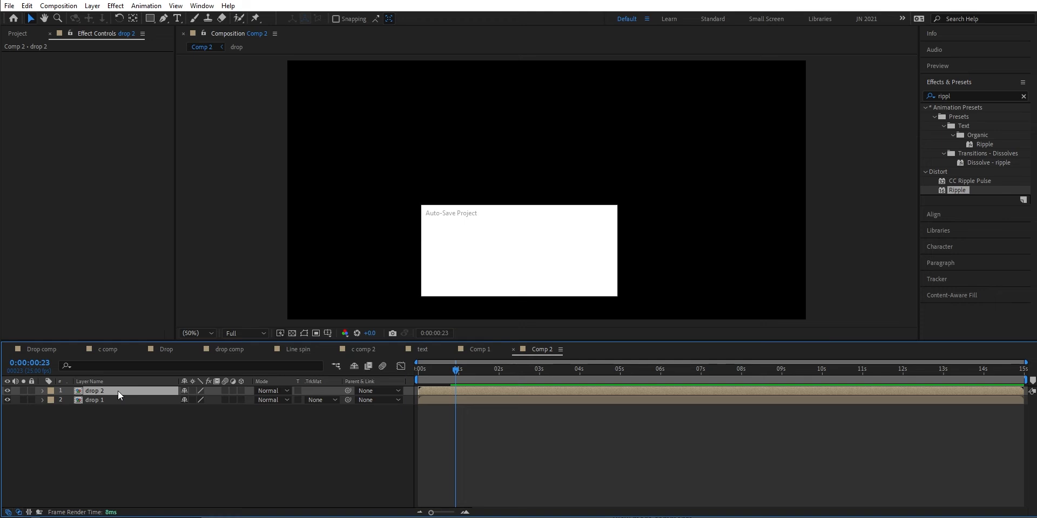
key(ctrl+d)
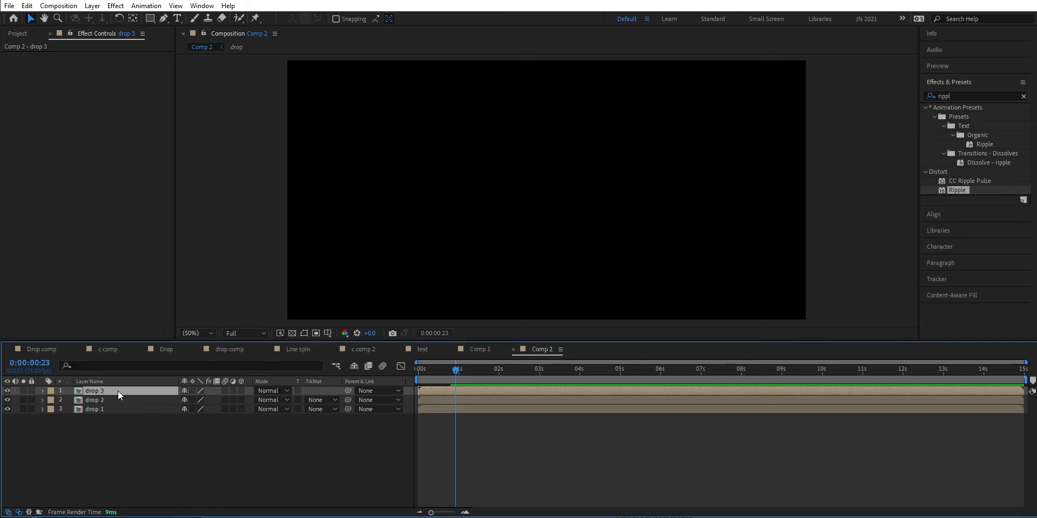
key(ctrl+d)
key(ctrl+d)
key(ctrl+d)
key(ctrl+d)
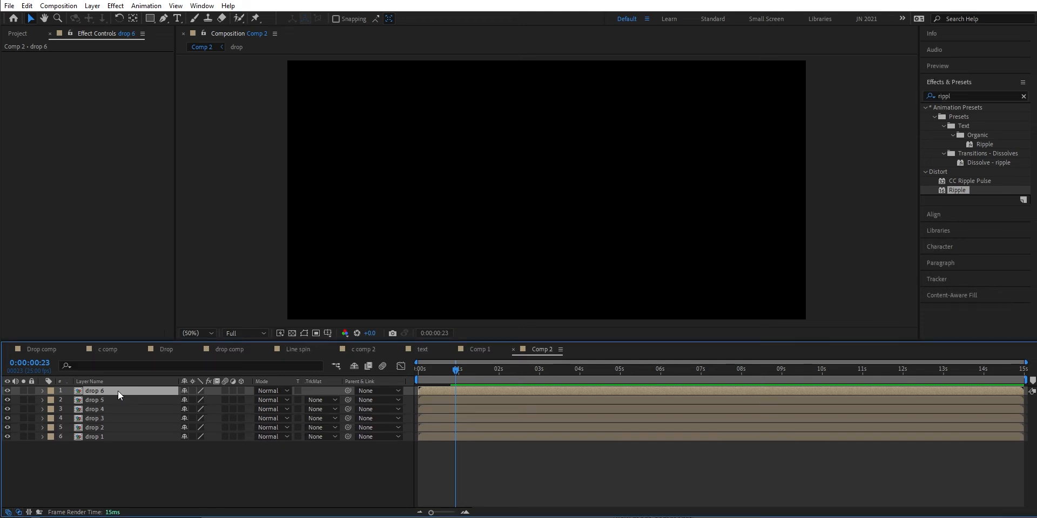
key(ctrl+d)
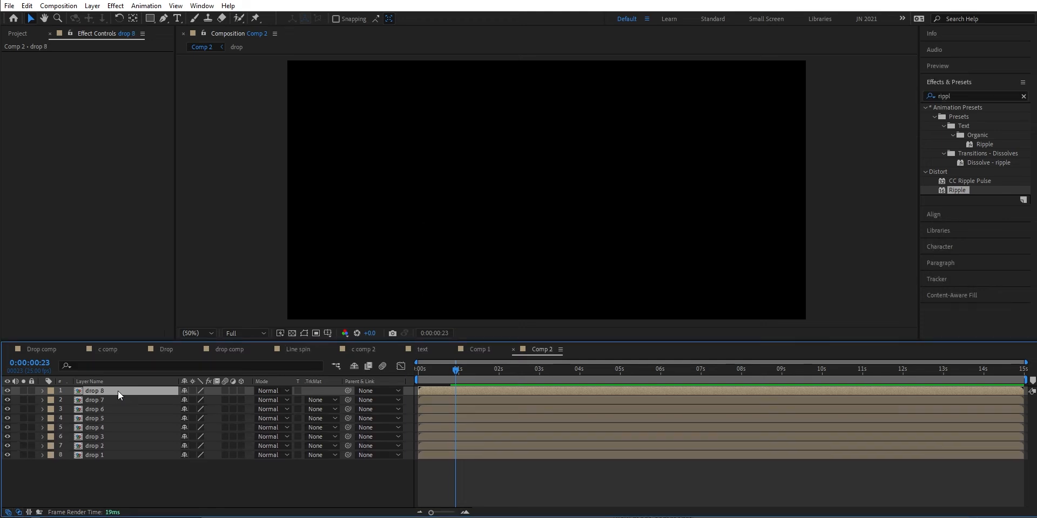
- At 0:00:00:13, rotate the drop 2 layer to 37° and the drop 3 layer to 84°
click(147, 446)
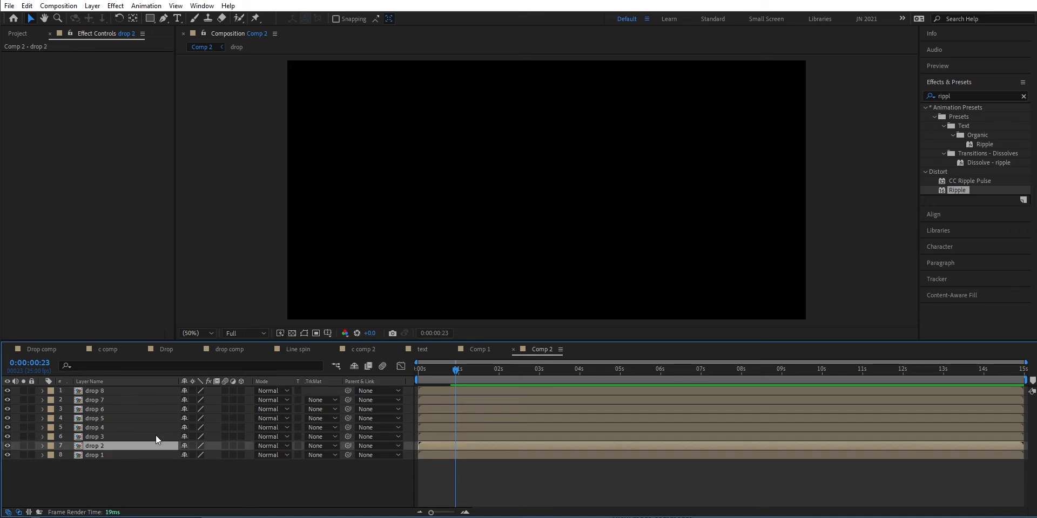
key(r)
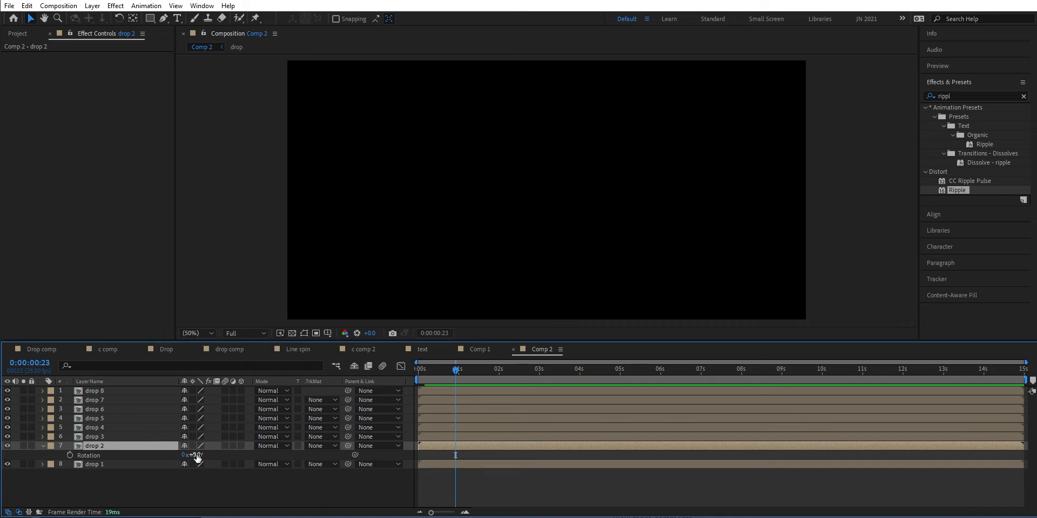
drag(455, 367, 437, 369)
drag(192, 455, 211, 455)
click(99, 436)
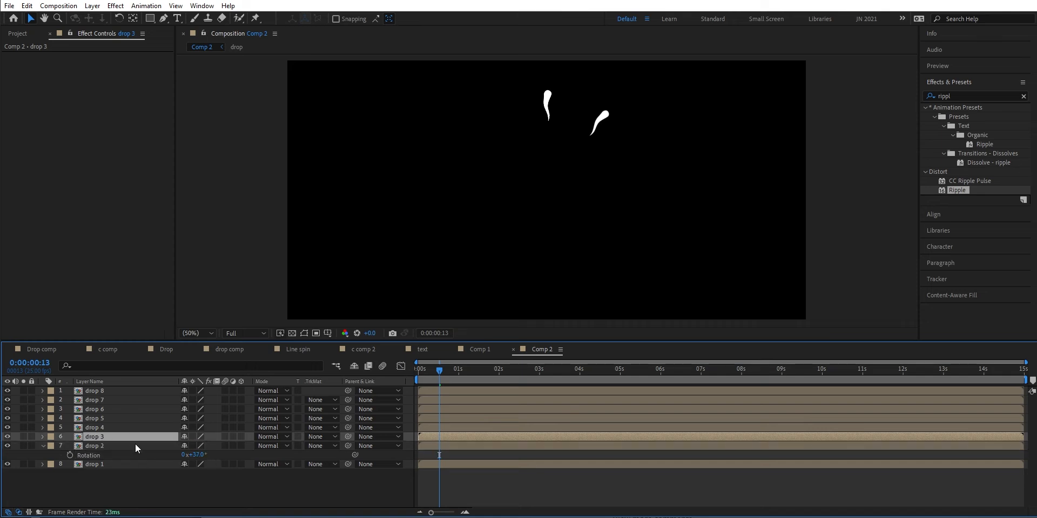
key(r)
drag(196, 445, 224, 425)
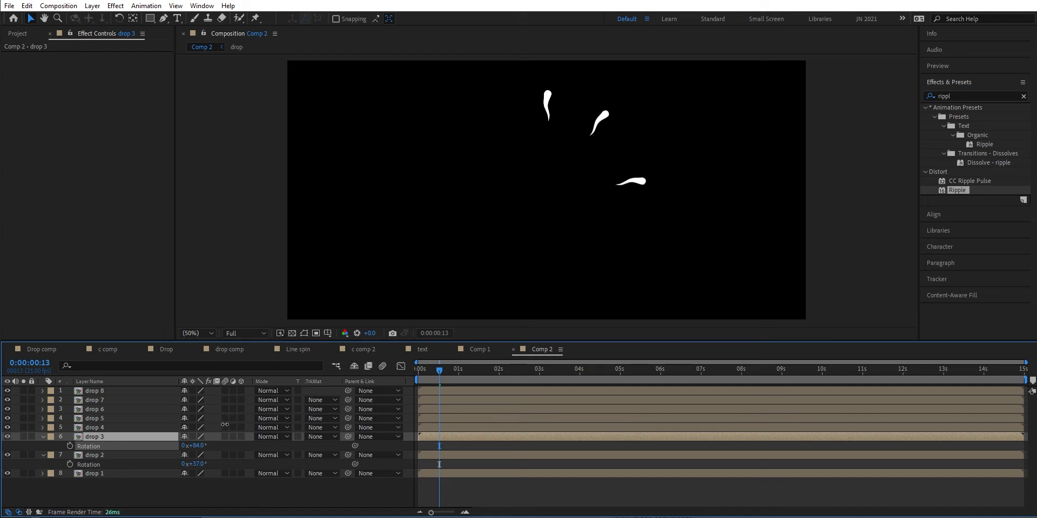
- Rotate the drop 4 layer to 121° and the drop 5 layer to 176°
click(160, 427)
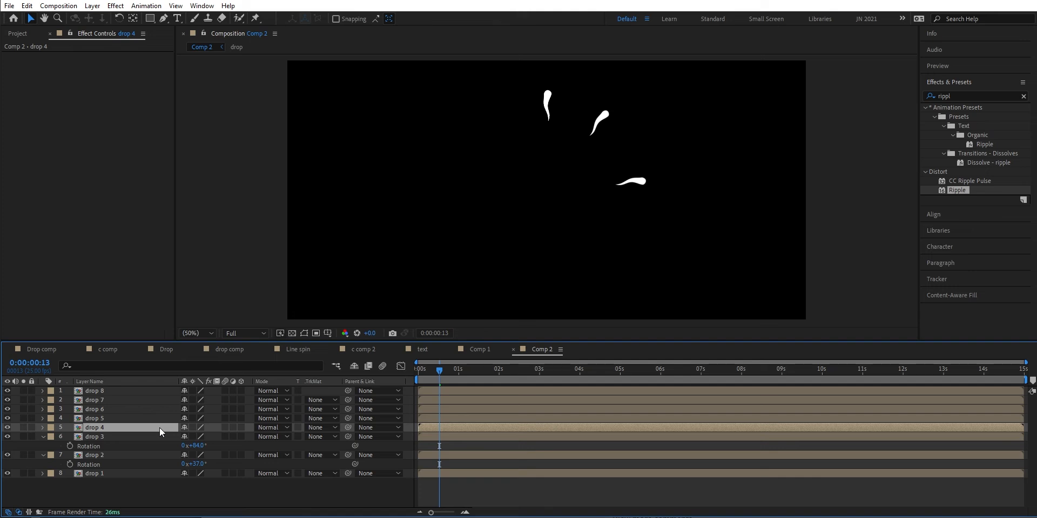
key(r)
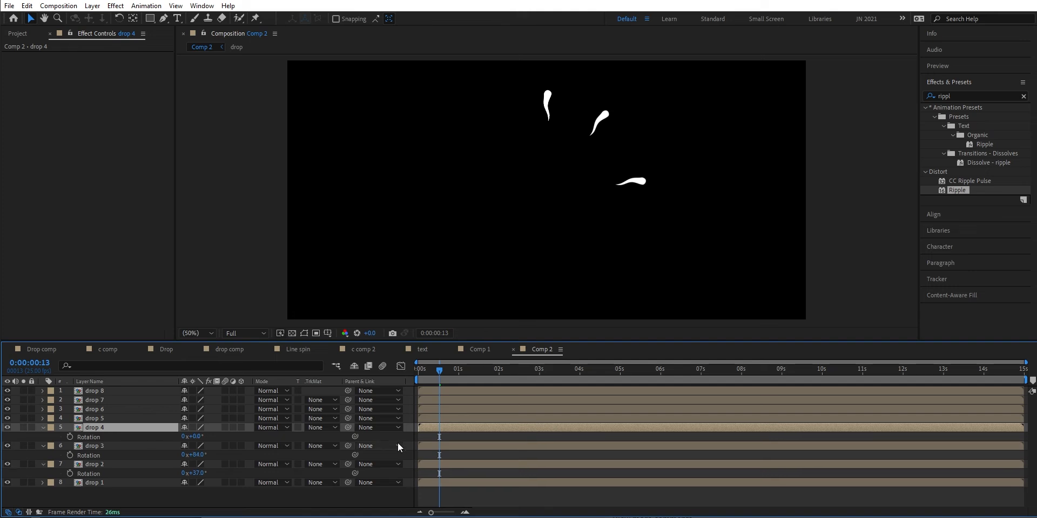
drag(196, 439, 260, 434)
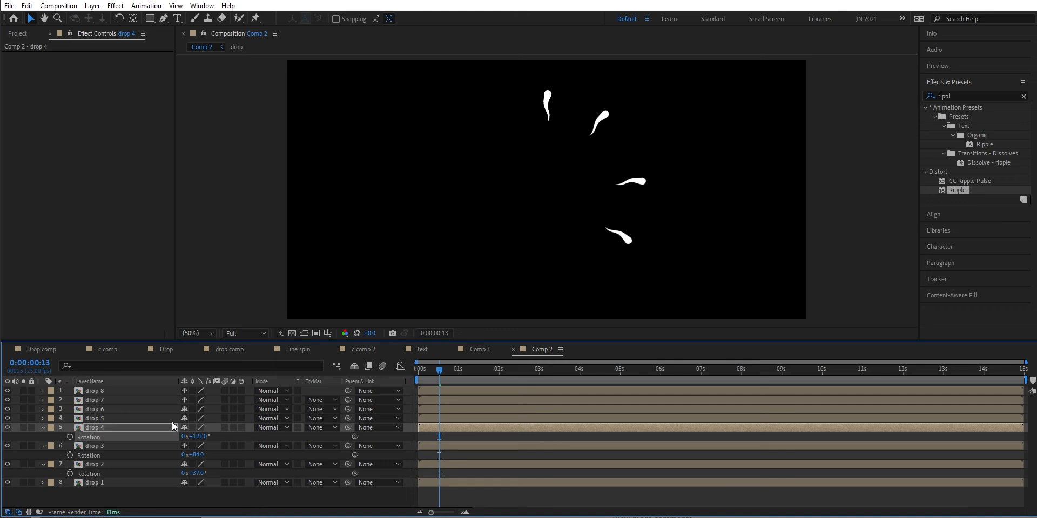
click(166, 417)
key(r)
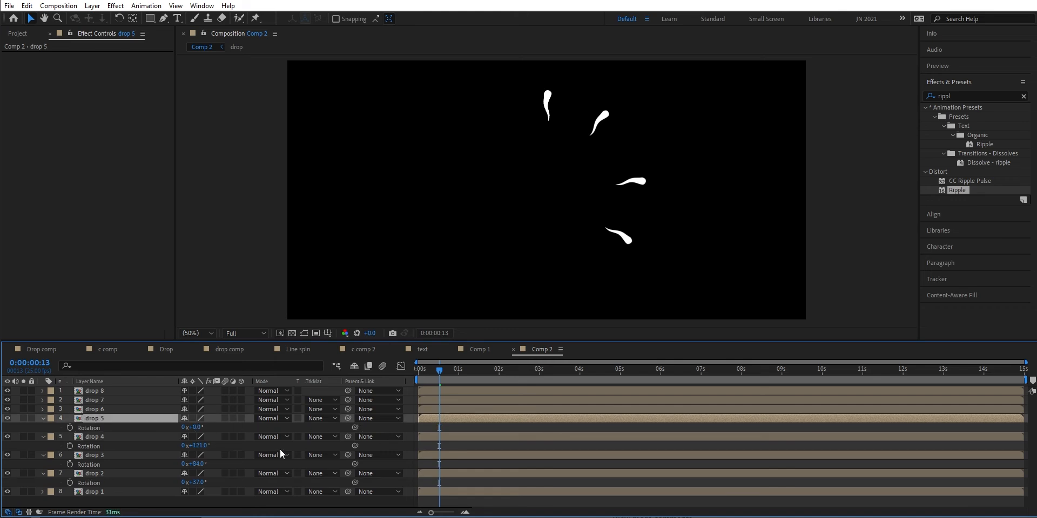
drag(199, 428, 289, 422)
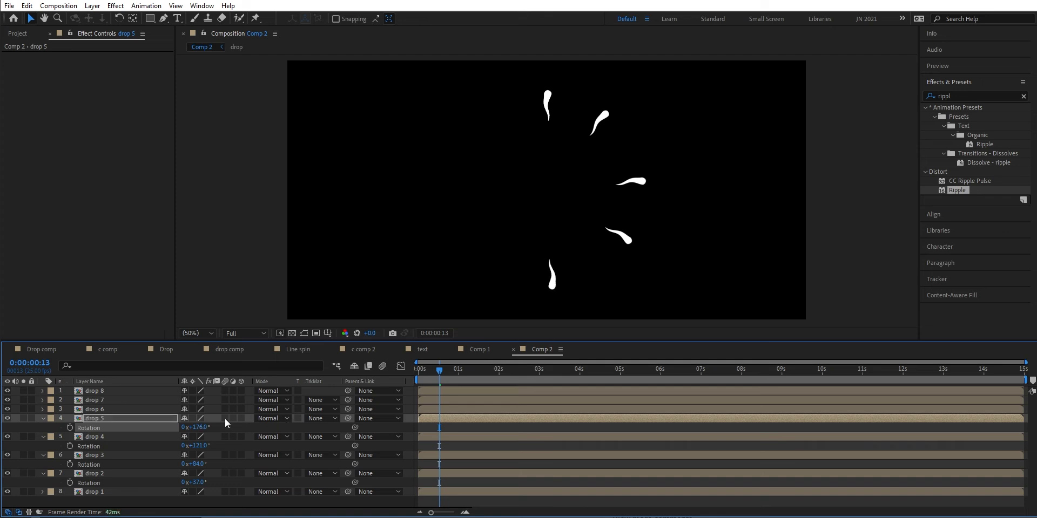
- Rotate the drop 6 layer to 229° and the drop 7 layer to 277°
click(165, 407)
key(r)
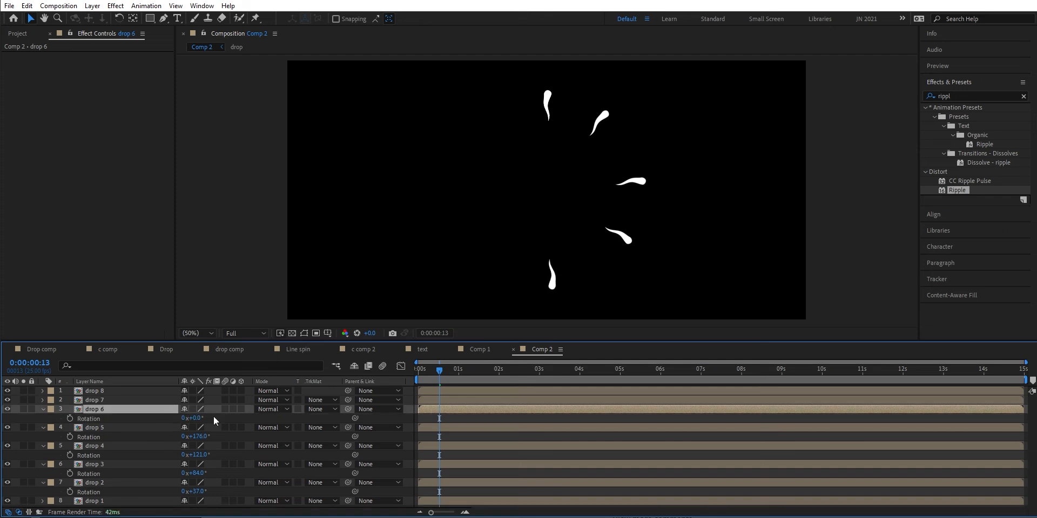
drag(196, 420, 290, 391)
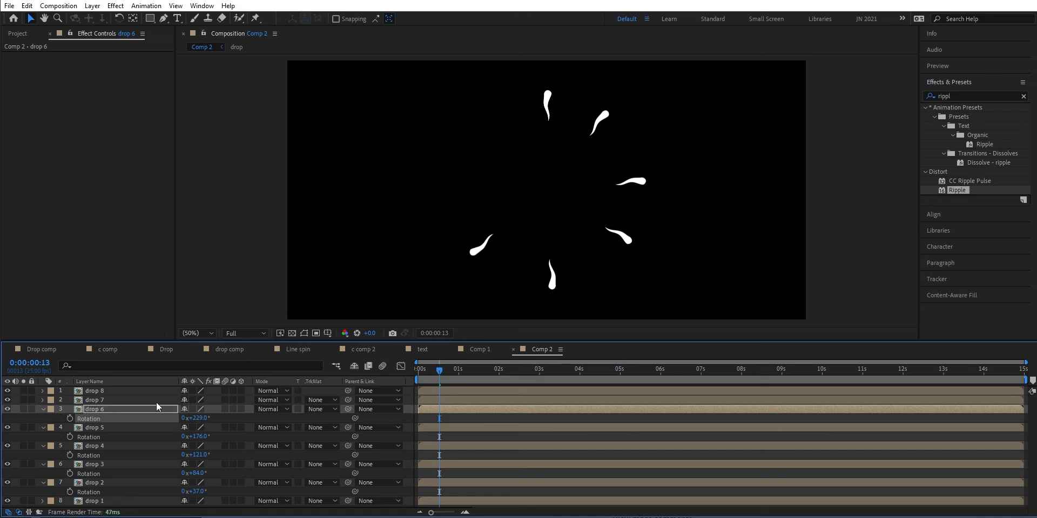
click(154, 402)
key(r)
drag(197, 409, 311, 377)
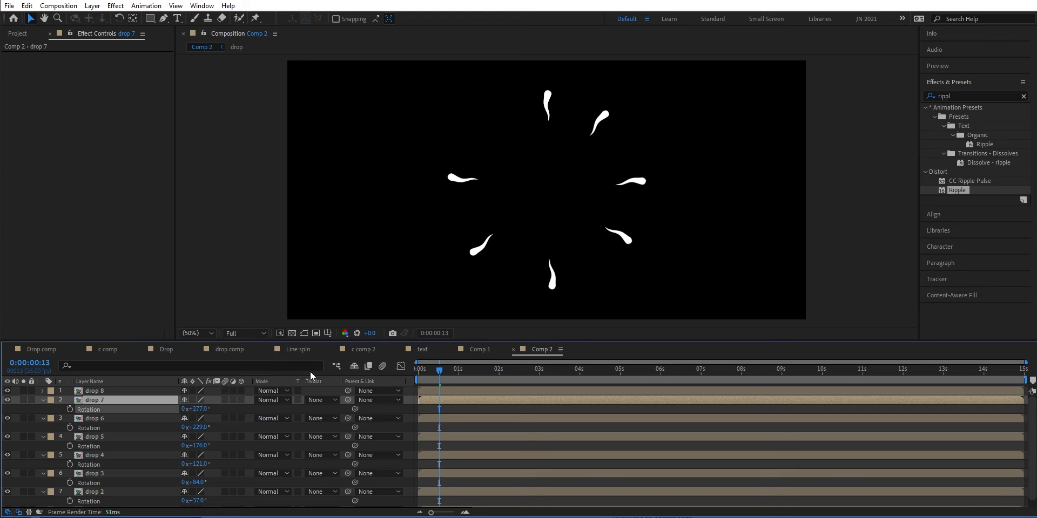
- Rotate the drop 8 layer to -42° to complete the ring of drops
click(140, 389)
key(r)
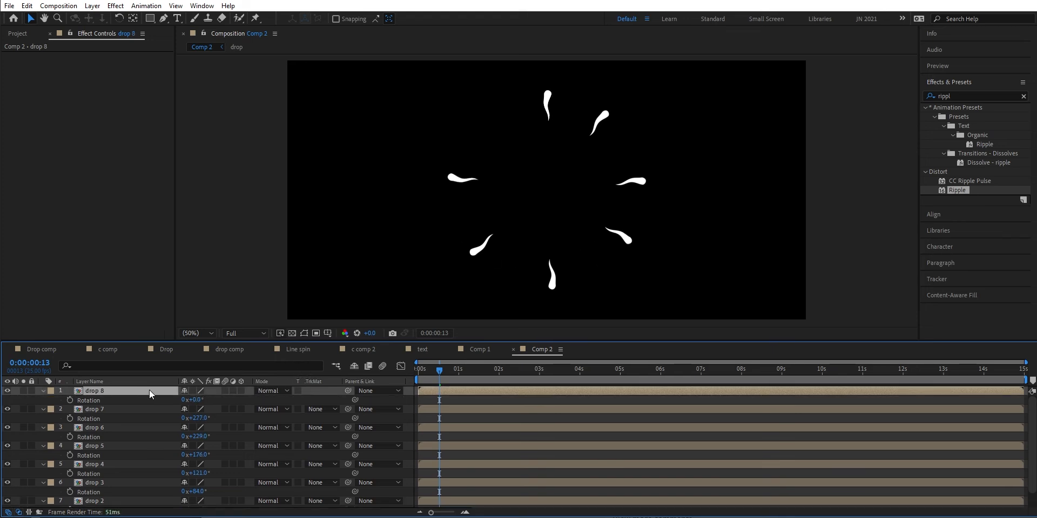
drag(197, 400, 176, 404)
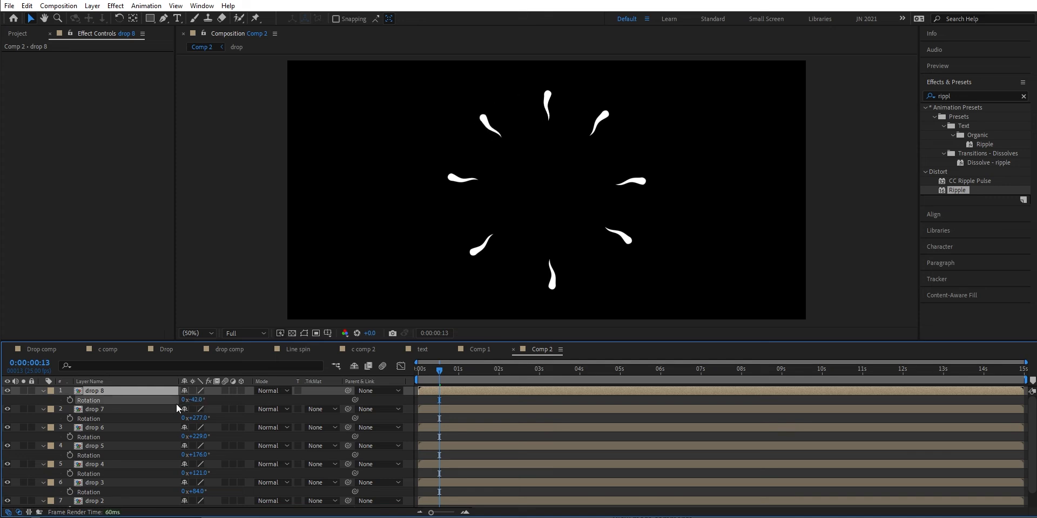
- Even out the ring's spacing by rotating the drop 2 layer to 41° and the drop 4 layer to 128°
click(138, 501)
scroll(170, 486, down, 1)
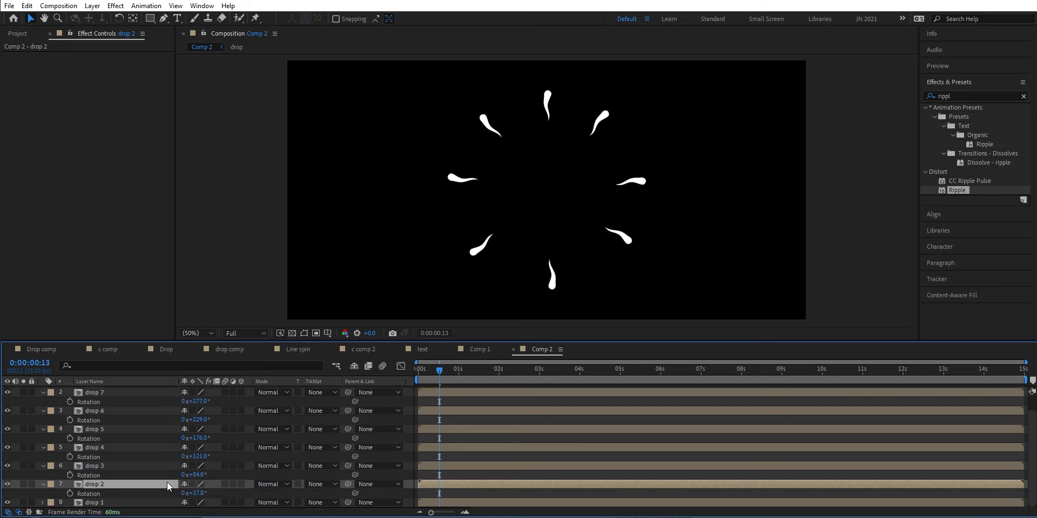
drag(193, 493, 193, 491)
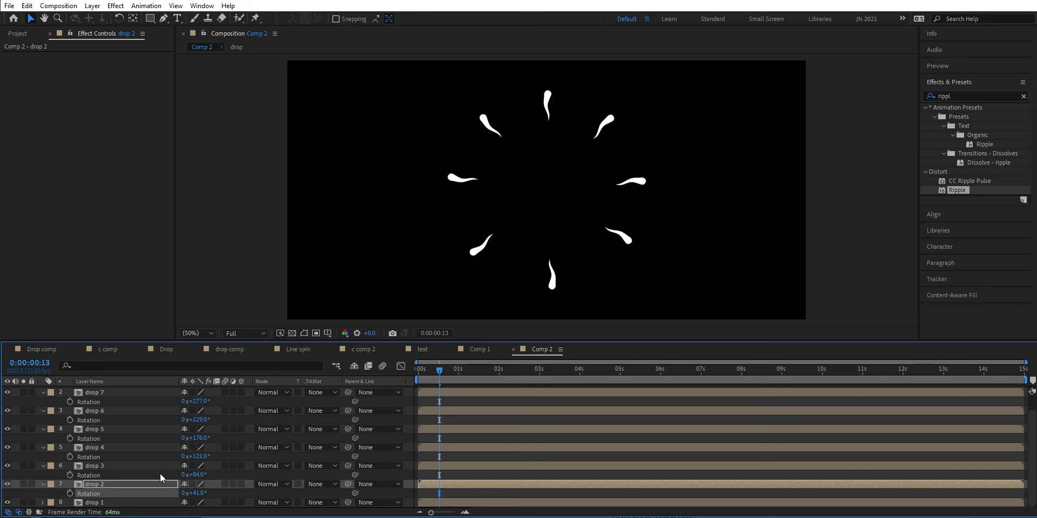
click(148, 448)
drag(200, 455, 203, 455)
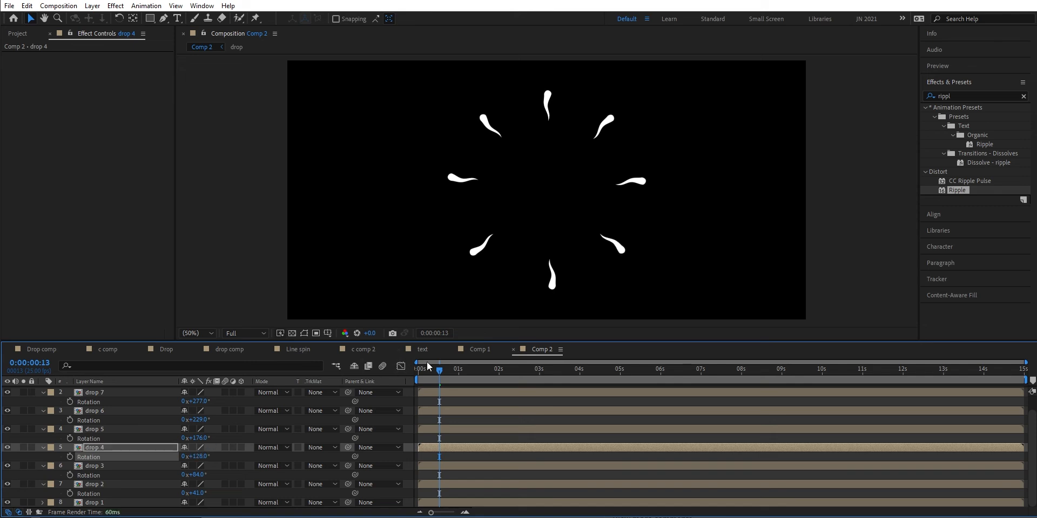
- Preview the drop ring from the first frame, end the work area at 0:00:01:17, and replay it
drag(439, 370, 411, 374)
key(space)
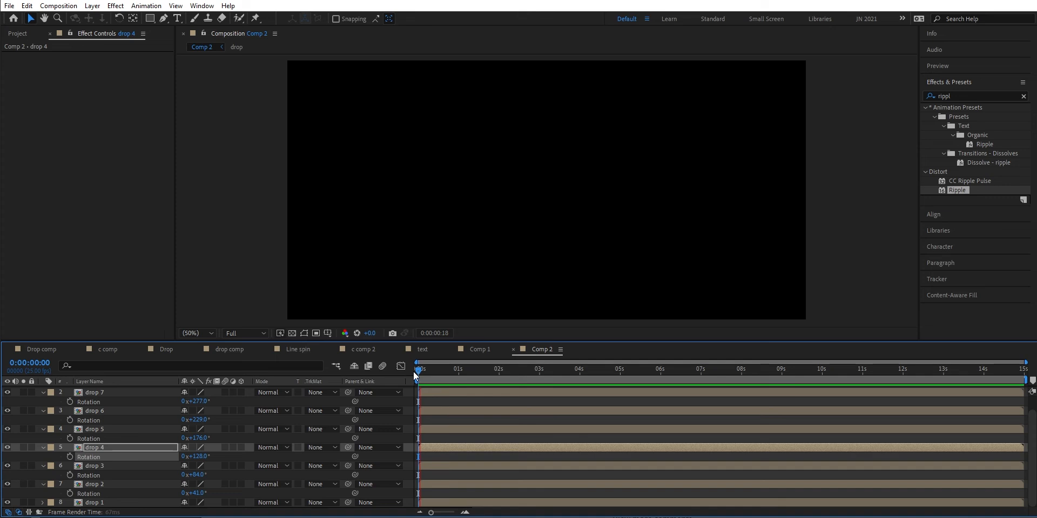
key(space)
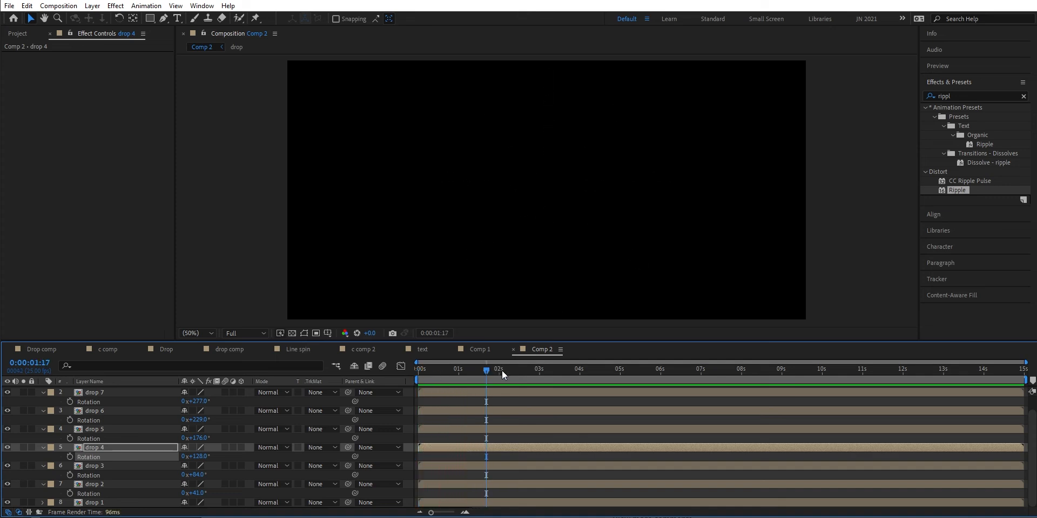
key(n)
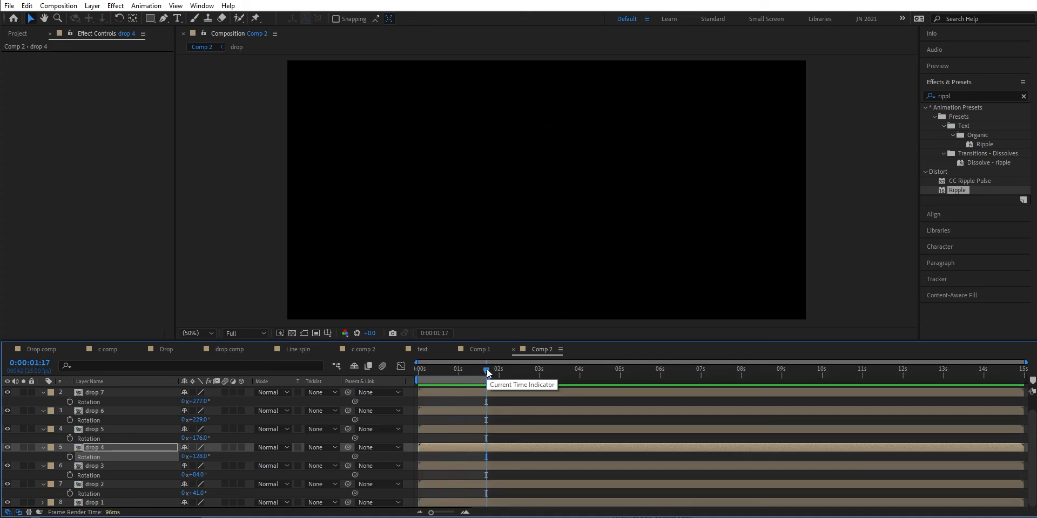
key(Home)
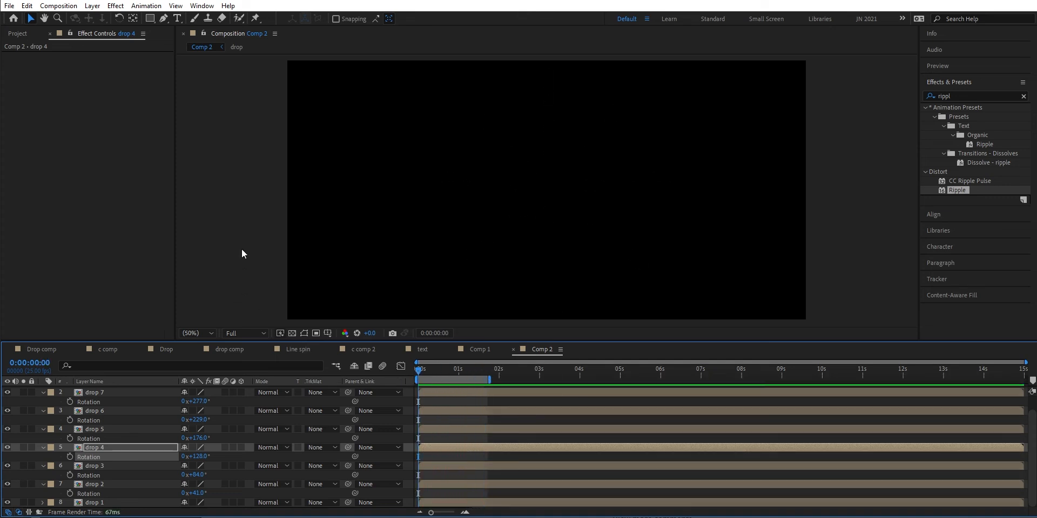
key(space)
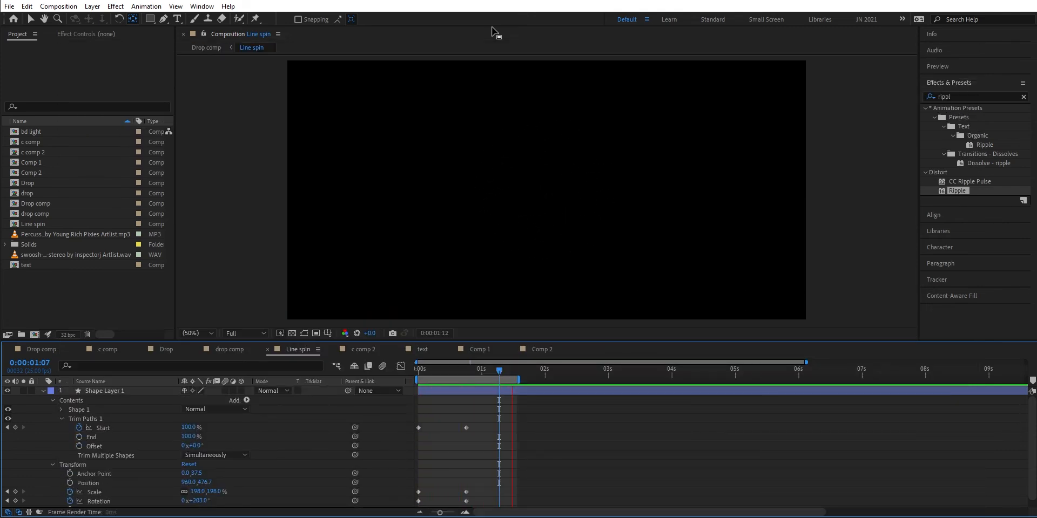
- Create a new 1920 x 960, 25 fps, 15-second composition and show the Title/Action Safe guides
click(63, 7)
click(70, 19)
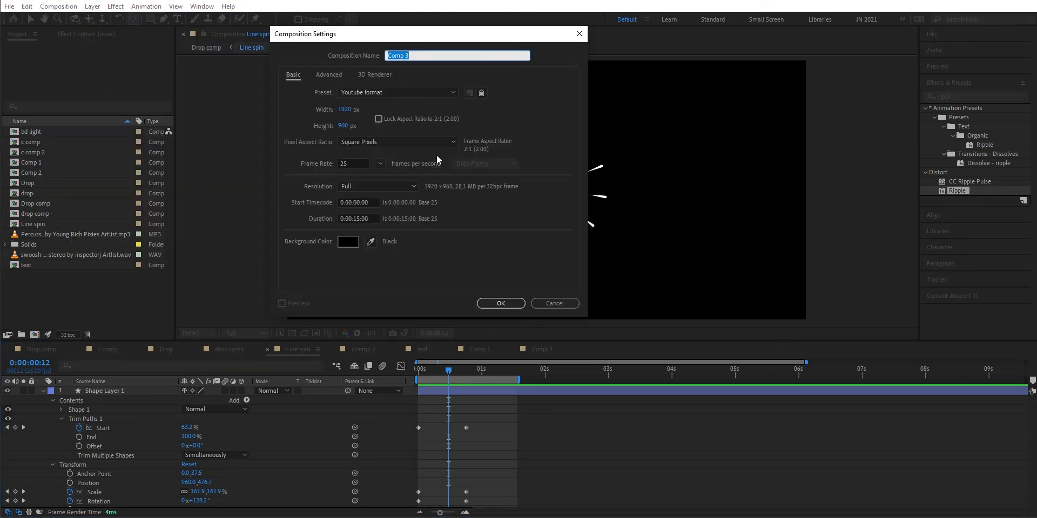
click(507, 305)
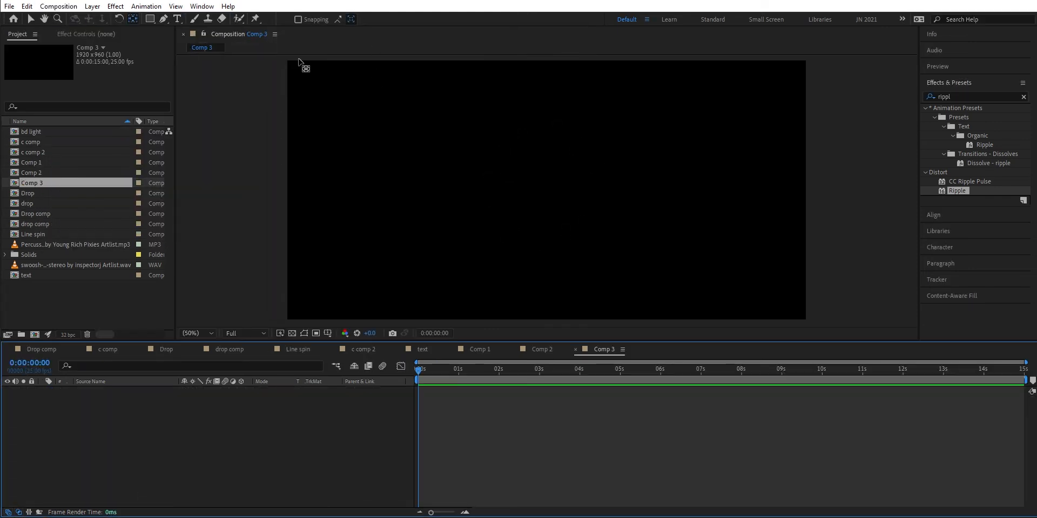
click(327, 334)
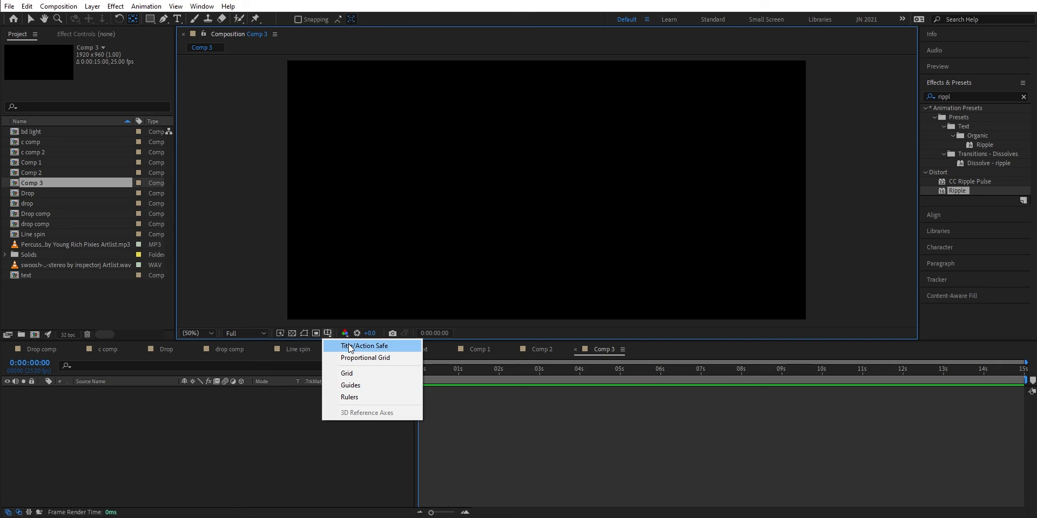
click(349, 347)
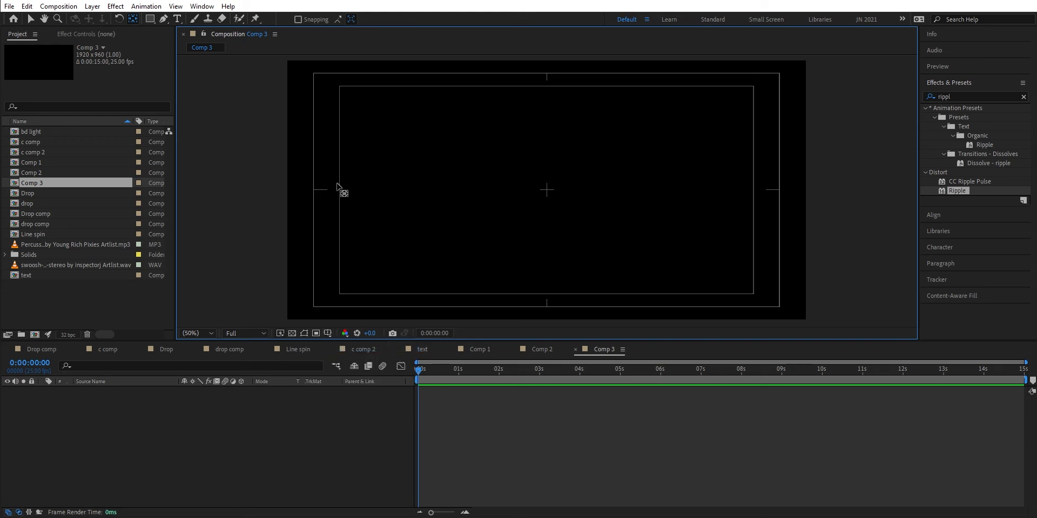
- Using the Pen tool with no fill and a solid white 7 px stroke, draw a short vertical line upward from the composition's centre
click(164, 18)
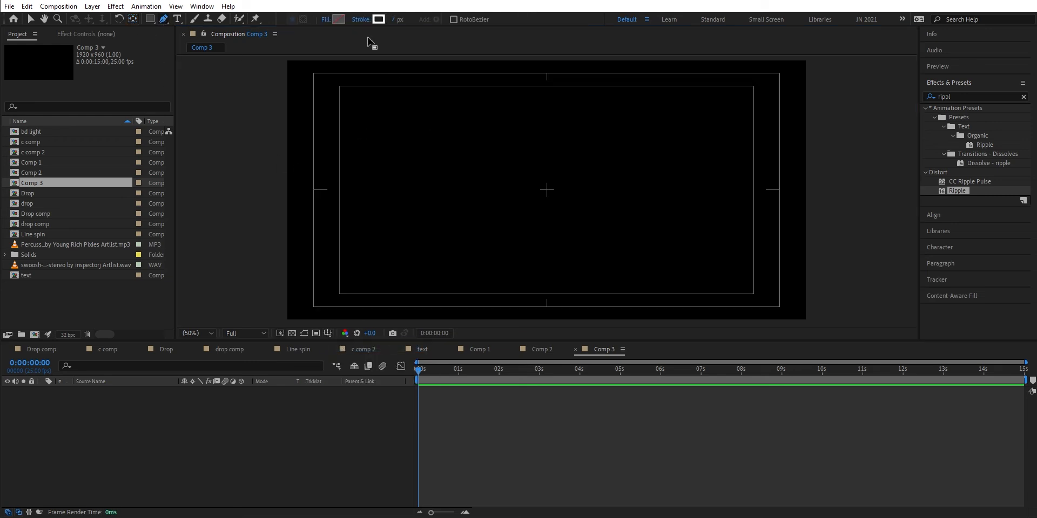
click(325, 20)
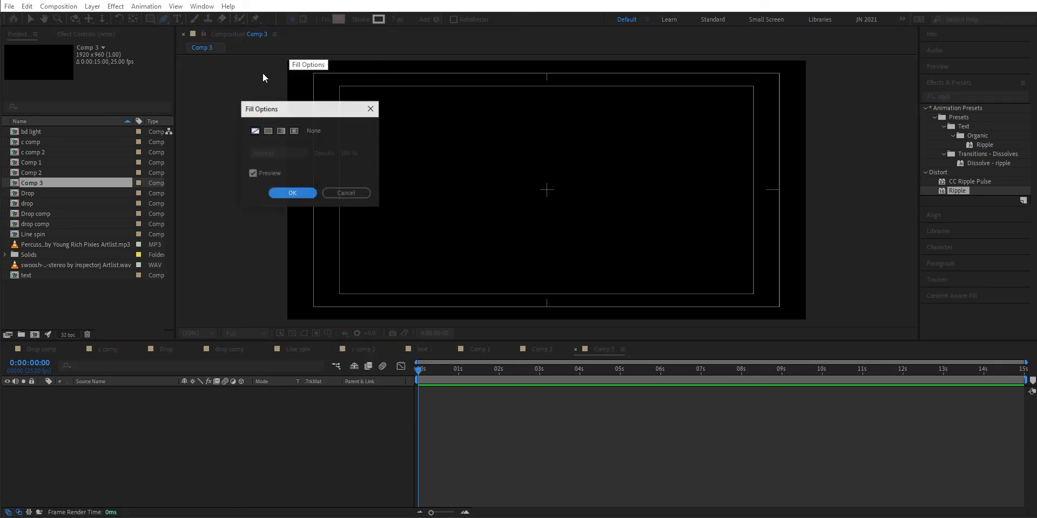
click(254, 131)
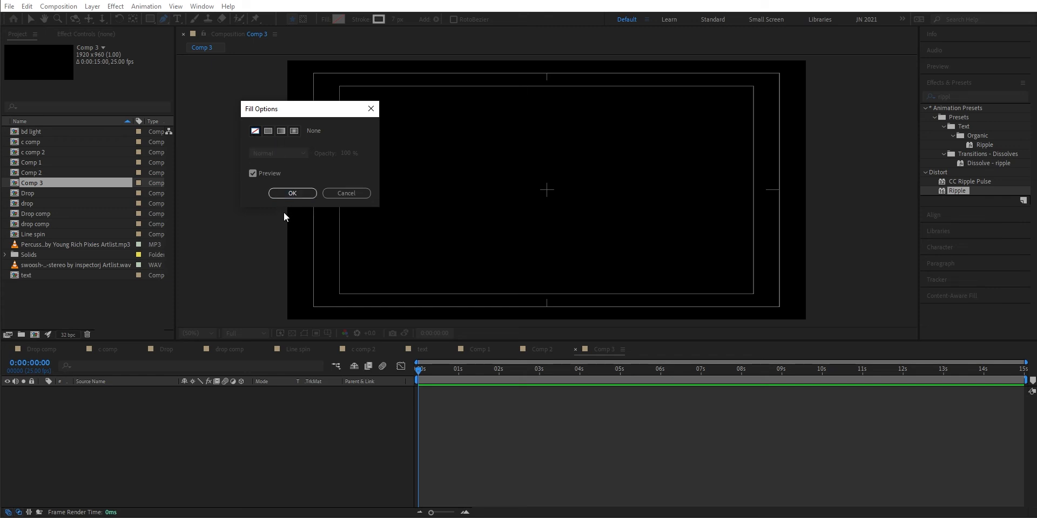
click(292, 193)
click(359, 20)
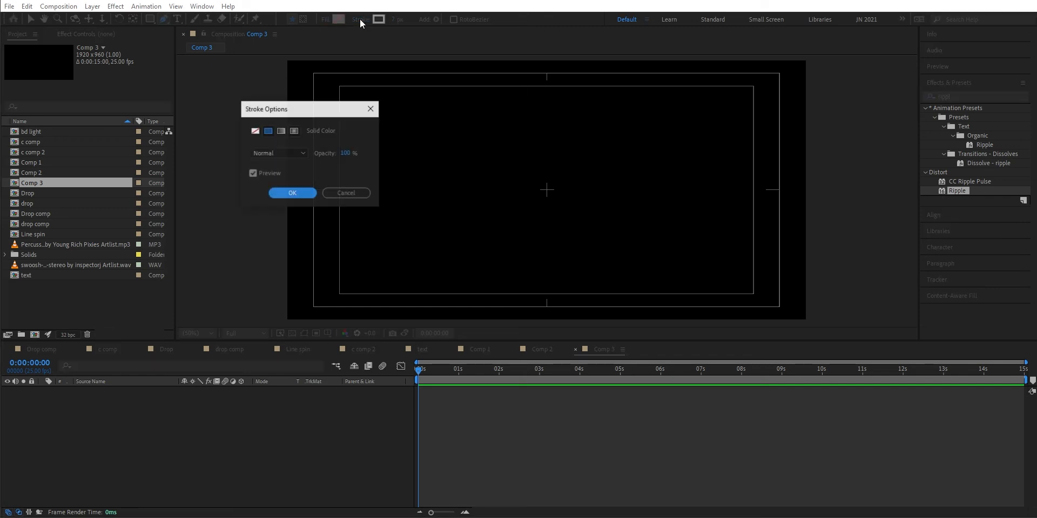
click(267, 132)
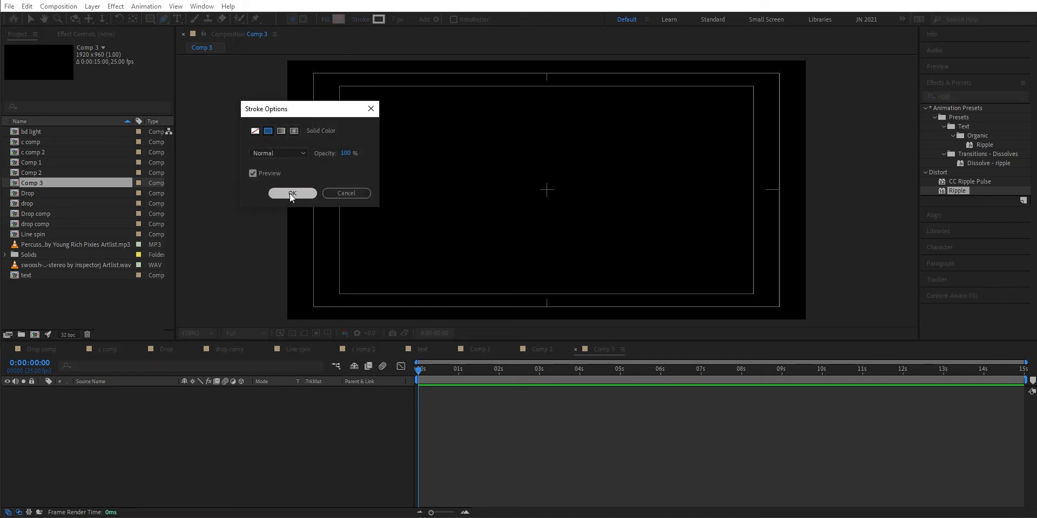
click(292, 193)
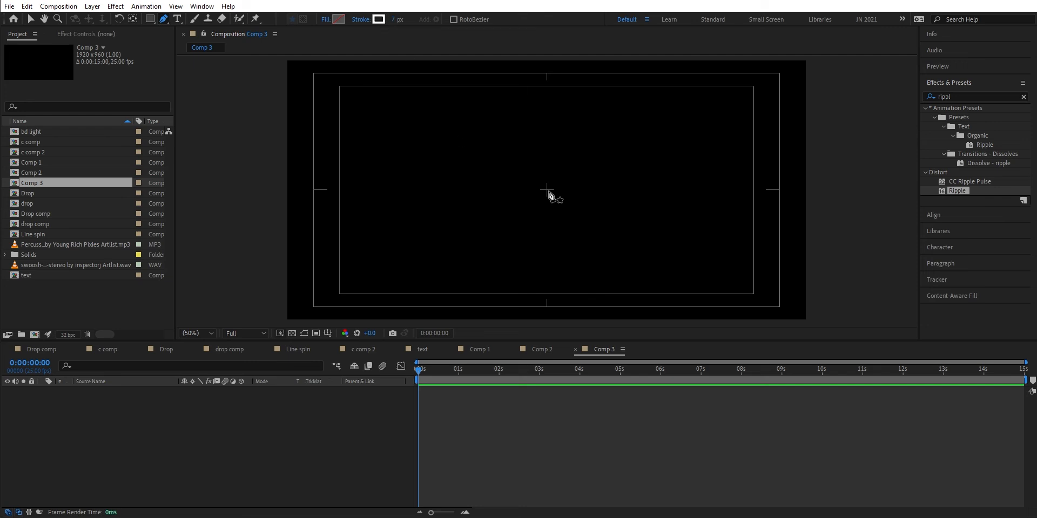
click(547, 193)
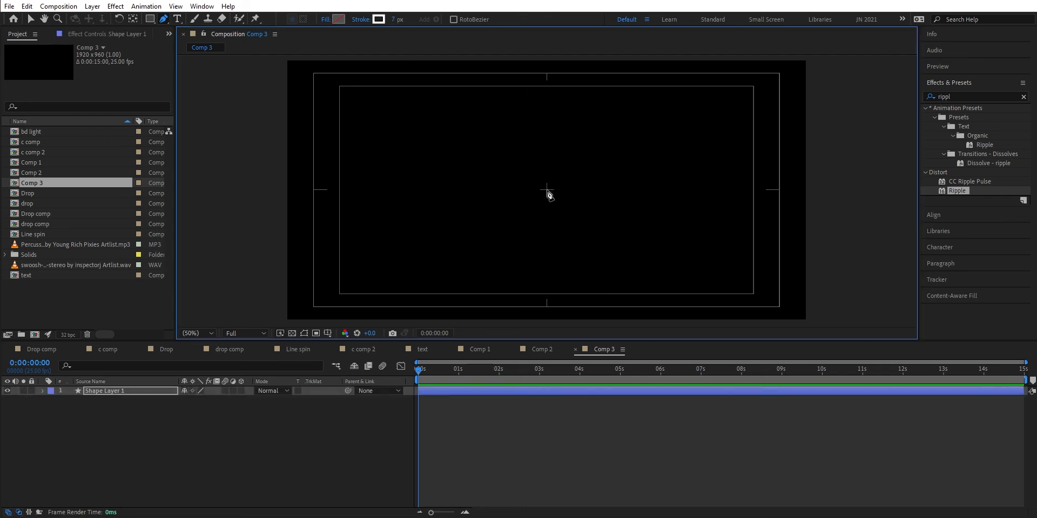
click(548, 155)
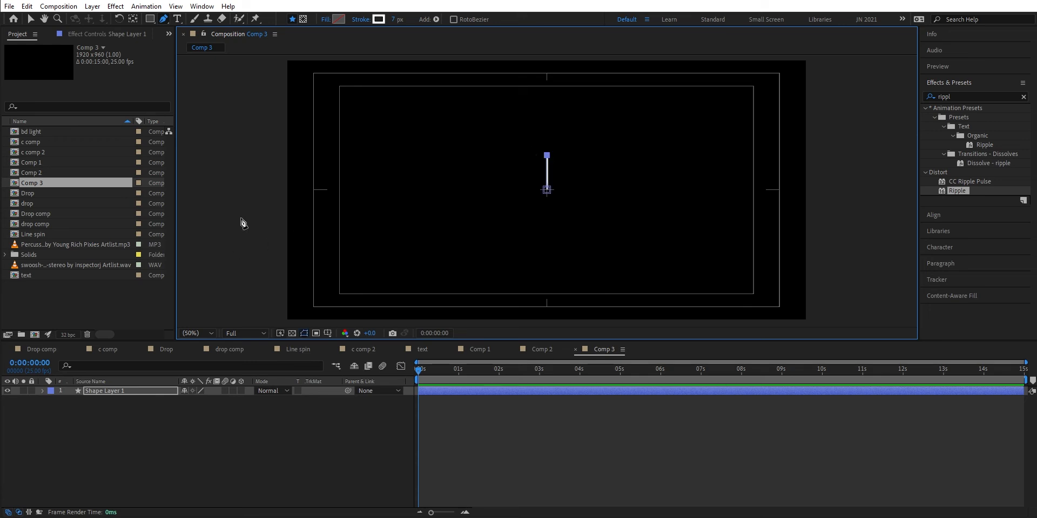
- Set the taper Start Length of the line's Stroke 1 to 100%
click(42, 391)
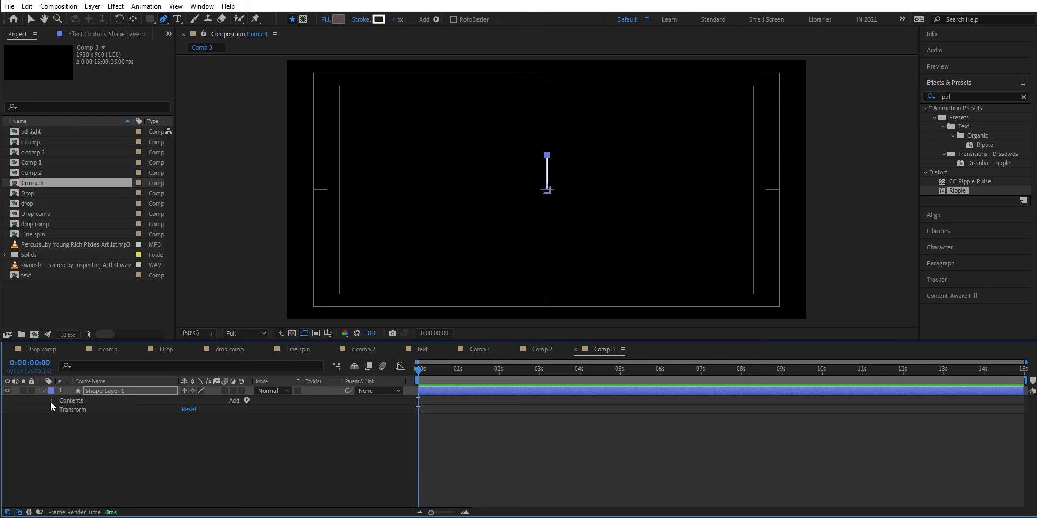
click(51, 401)
click(60, 409)
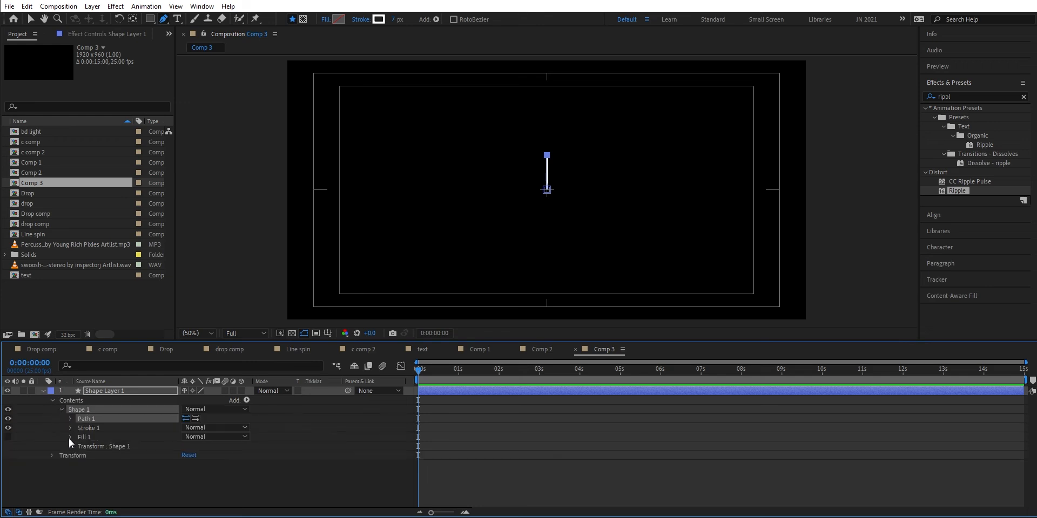
click(70, 428)
scroll(69, 426, down, 3)
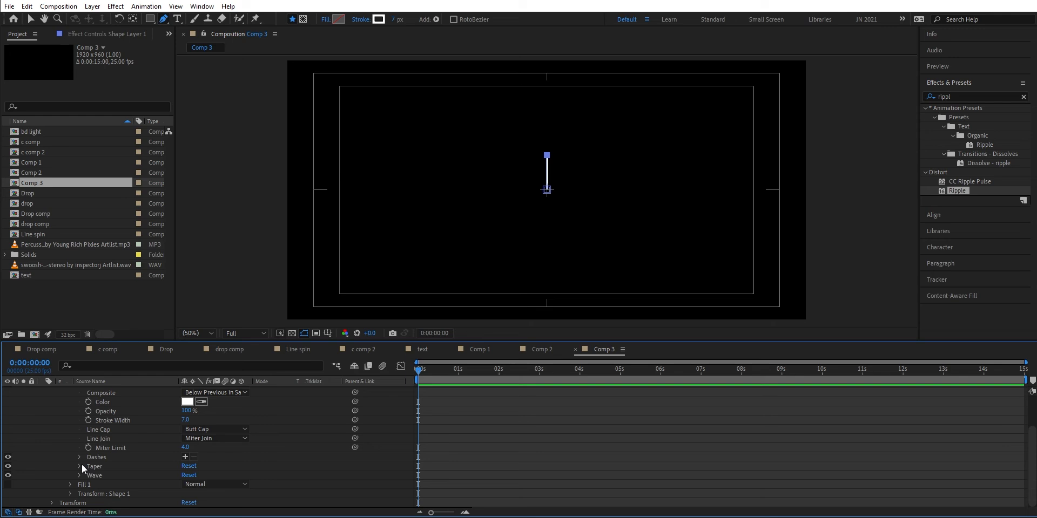
click(79, 467)
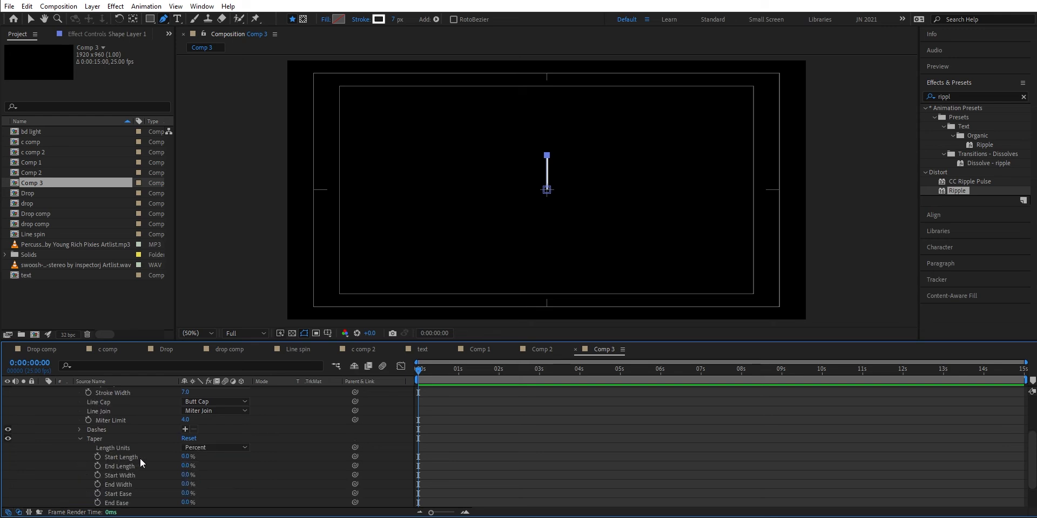
drag(182, 458, 263, 454)
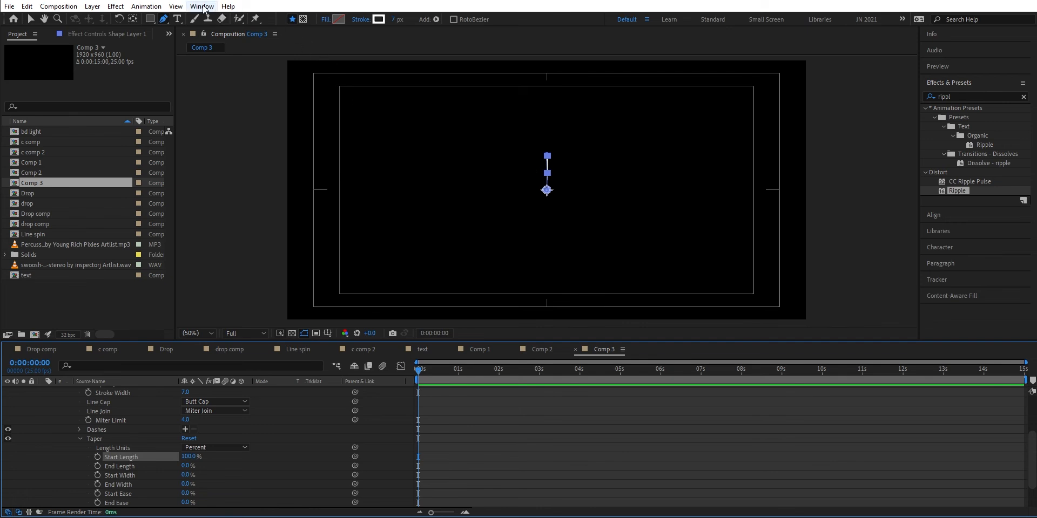
- Hide the layer controls and set the tapered stroke's line cap to Round Cap
click(177, 8)
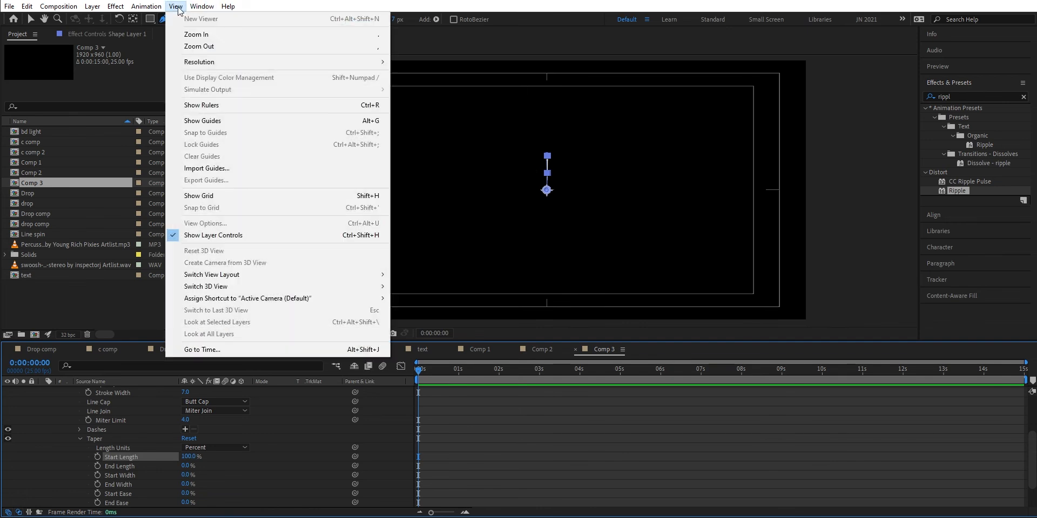
click(211, 236)
key(period)
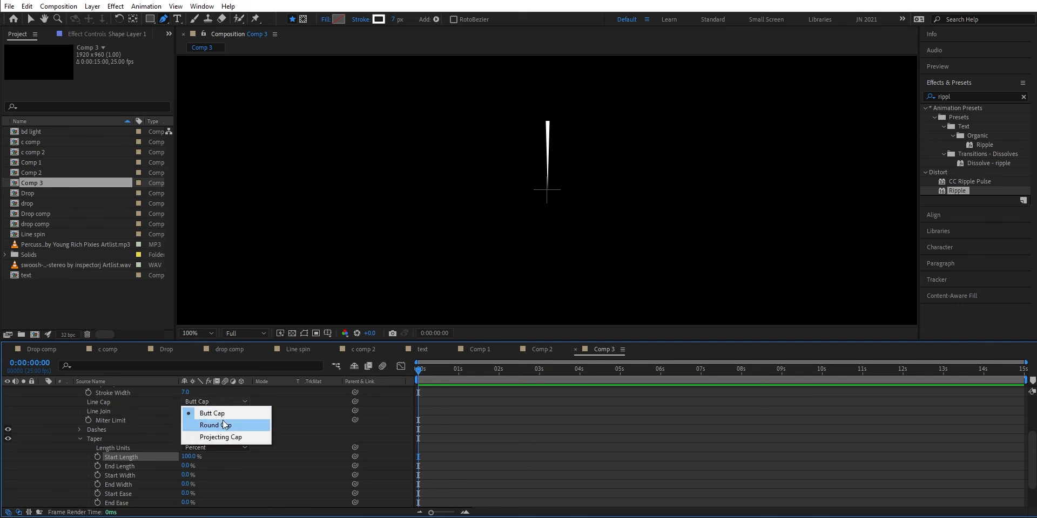
click(222, 424)
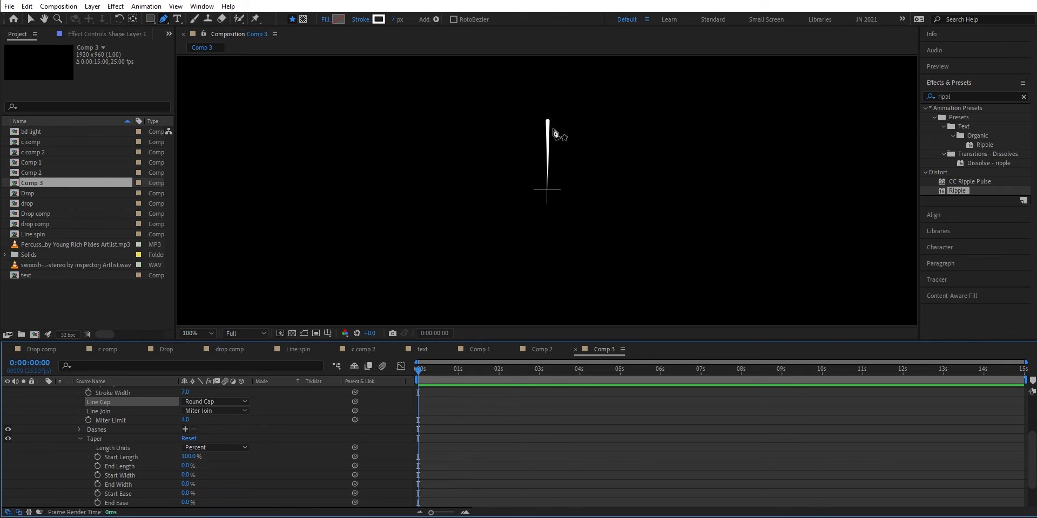
- Move Shape Layer 1 upward by setting its position to 960, 456
scroll(64, 415, up, 3)
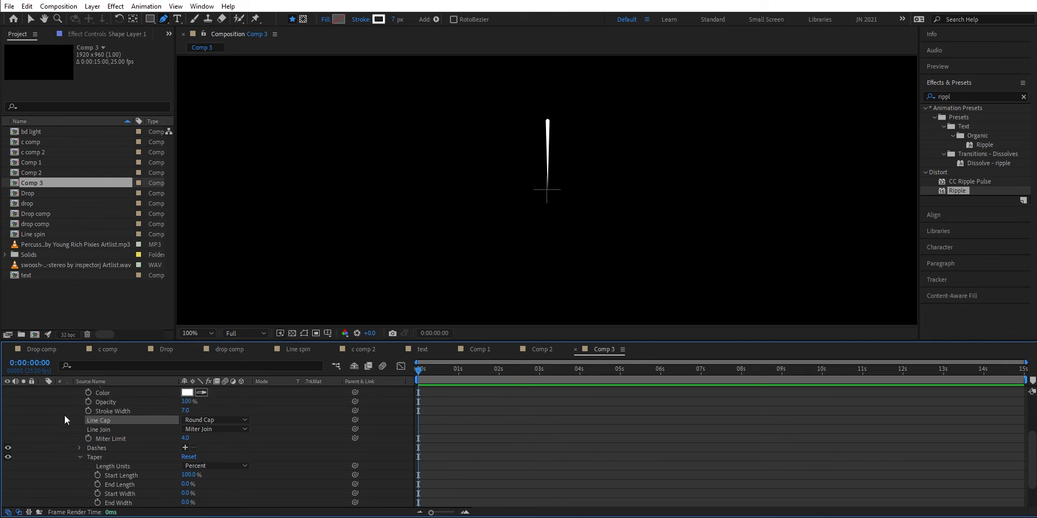
click(61, 394)
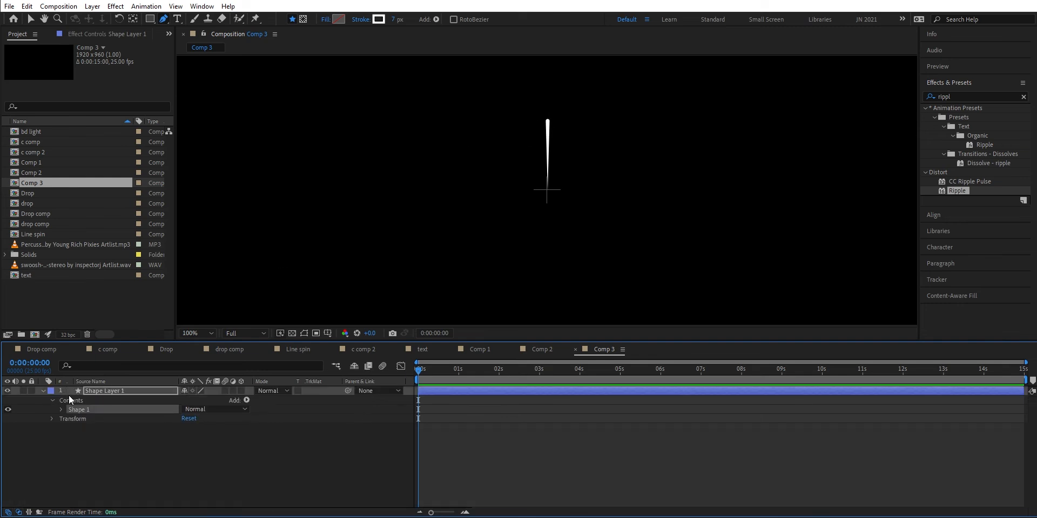
click(114, 393)
key(p)
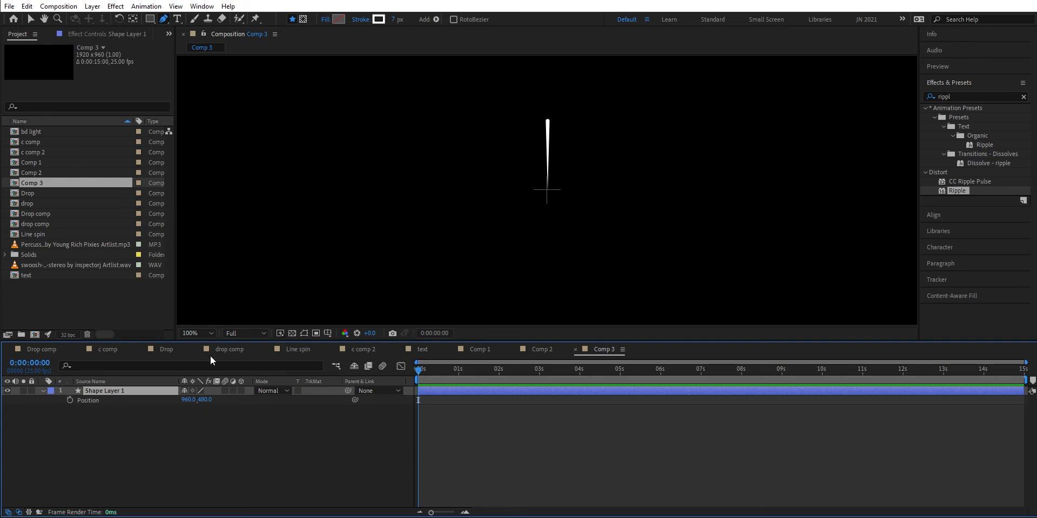
key(shift+slash)
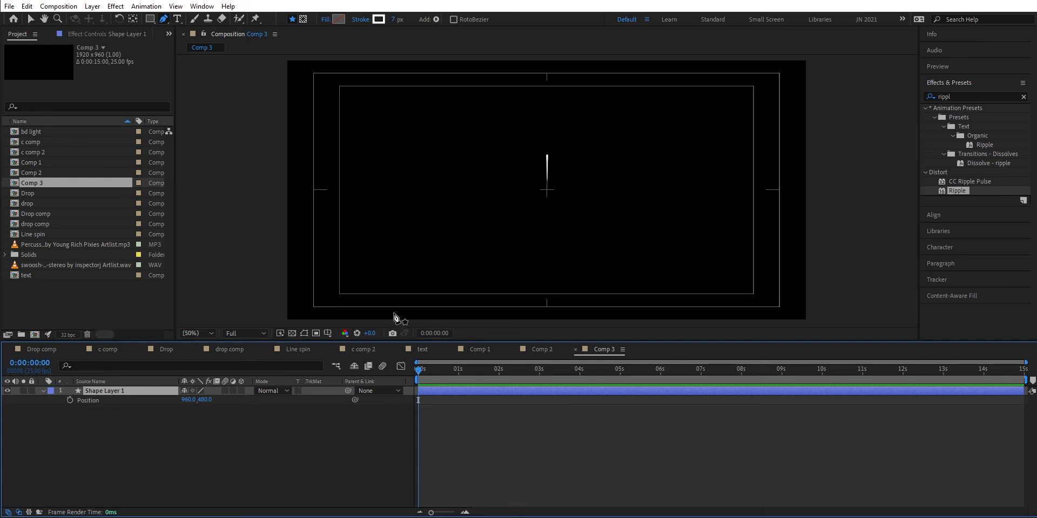
drag(210, 401, 192, 400)
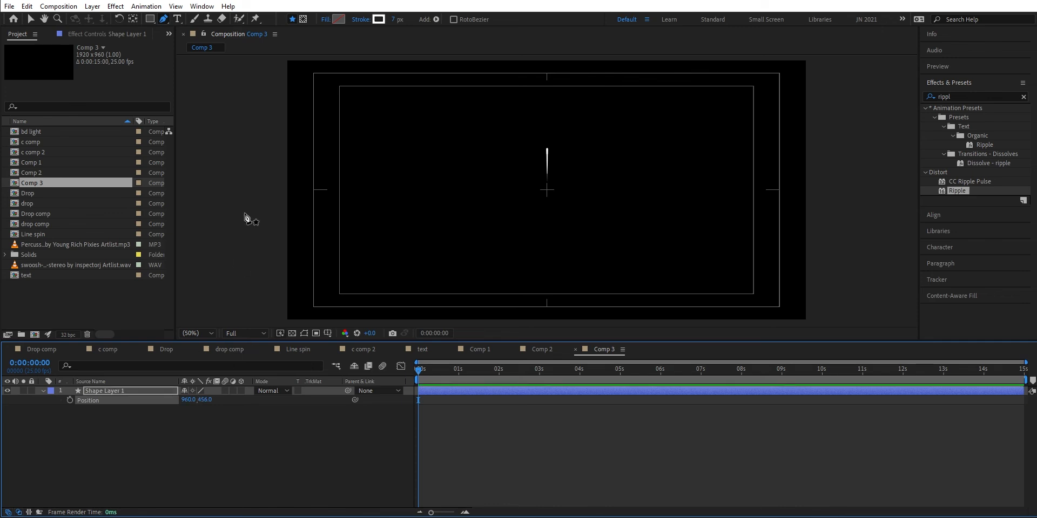
- Add a Repeater to Shape Layer 1's contents and set its Copies to 13
click(42, 392)
click(43, 391)
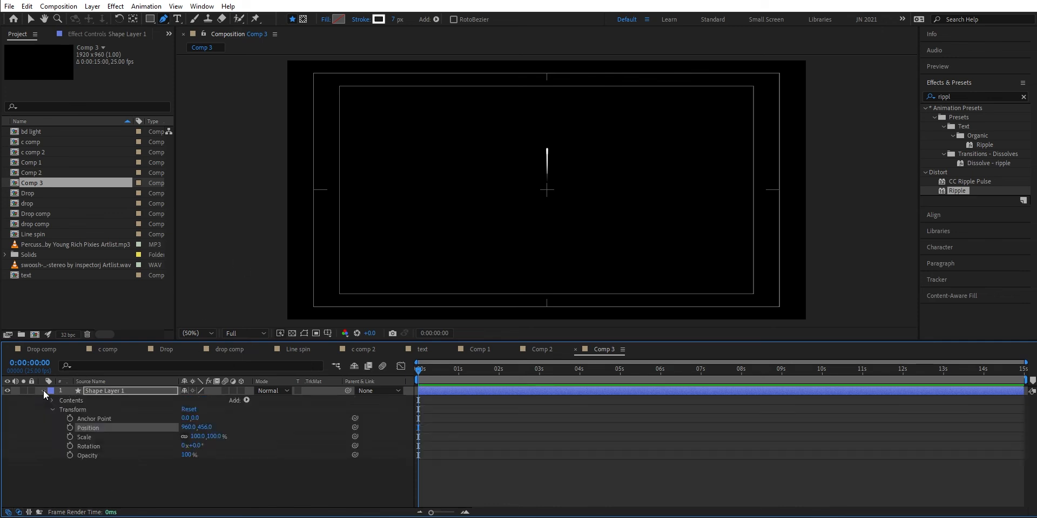
click(247, 400)
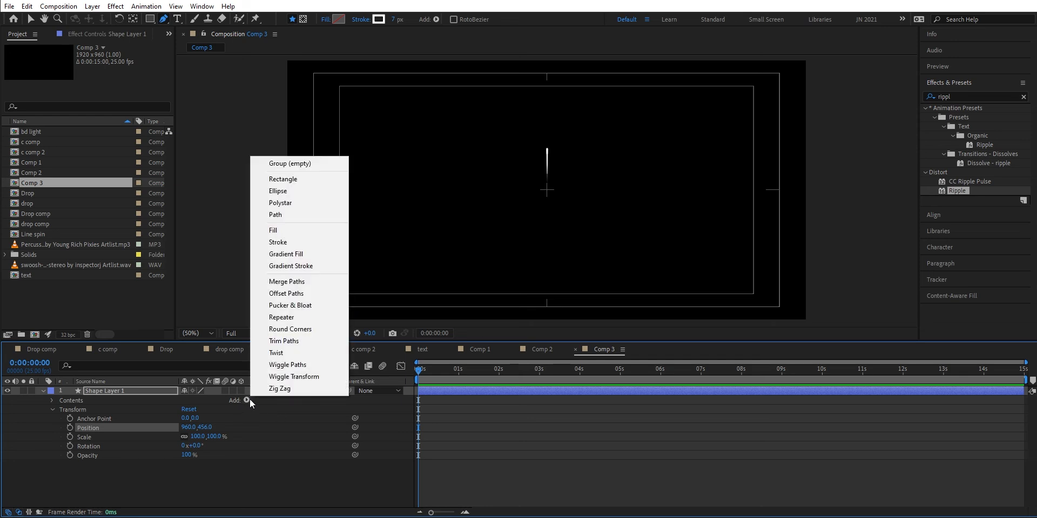
click(290, 318)
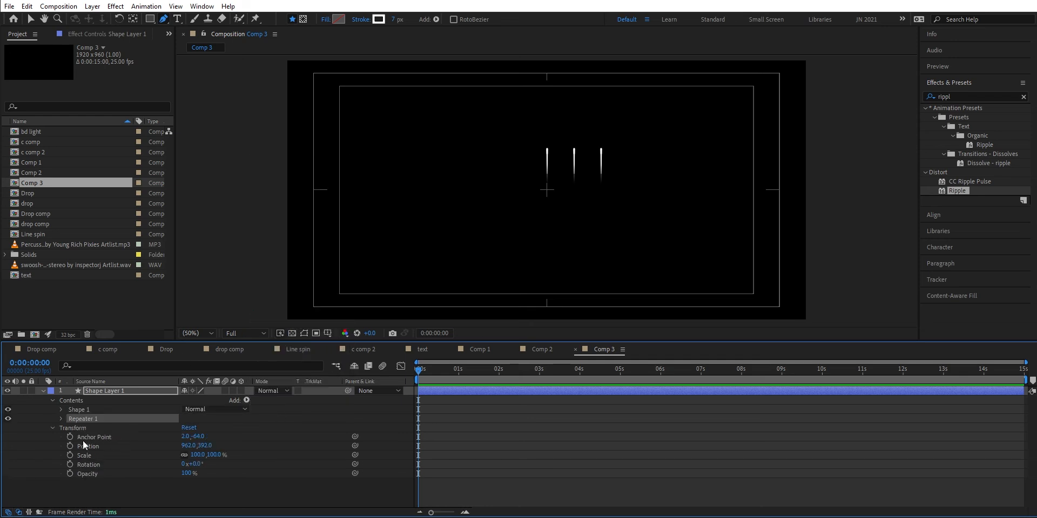
click(61, 420)
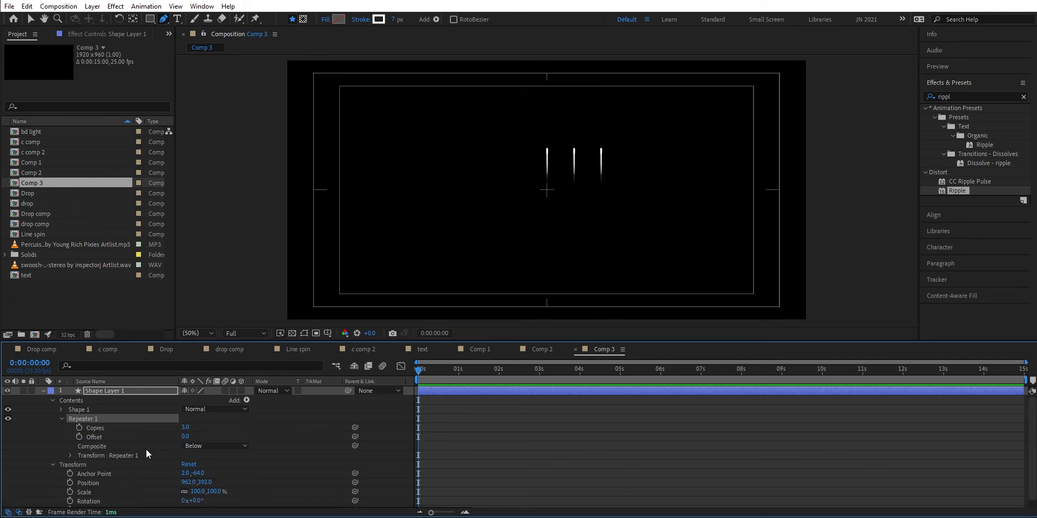
text(13)
key(Return)
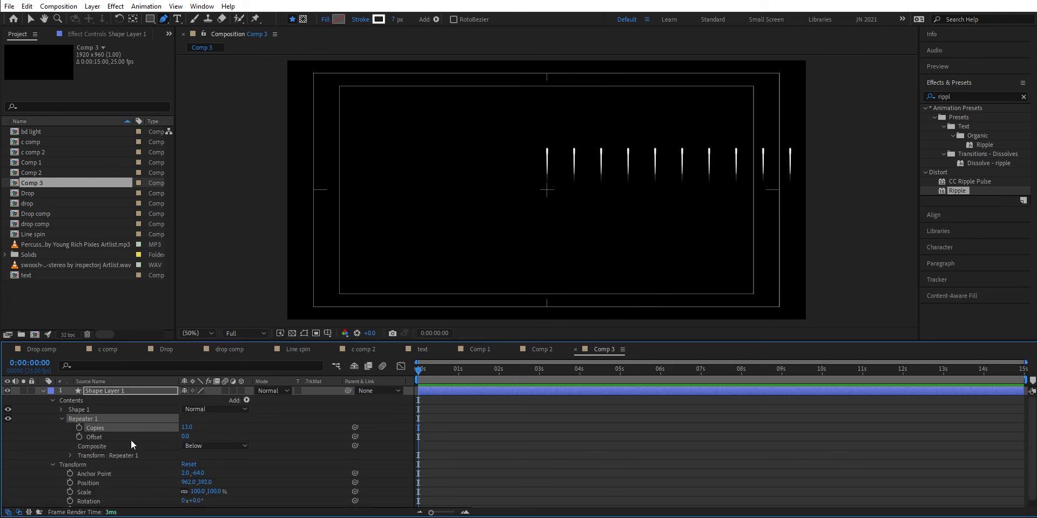
- In the transform of Repeater 1, set Position to 0, 0, Rotation to 30° and Anchor Point to 0, 26
click(71, 456)
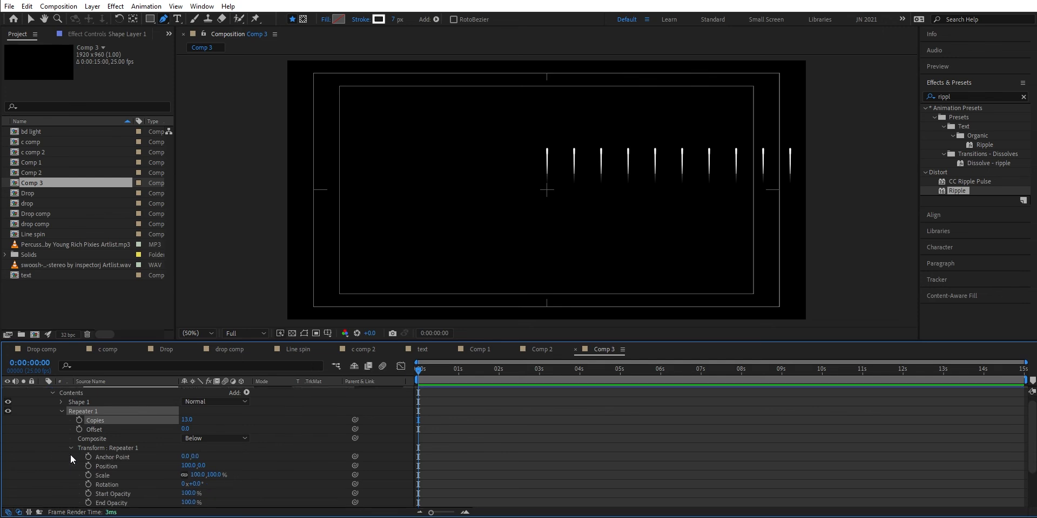
click(187, 465)
text(0)
key(Return)
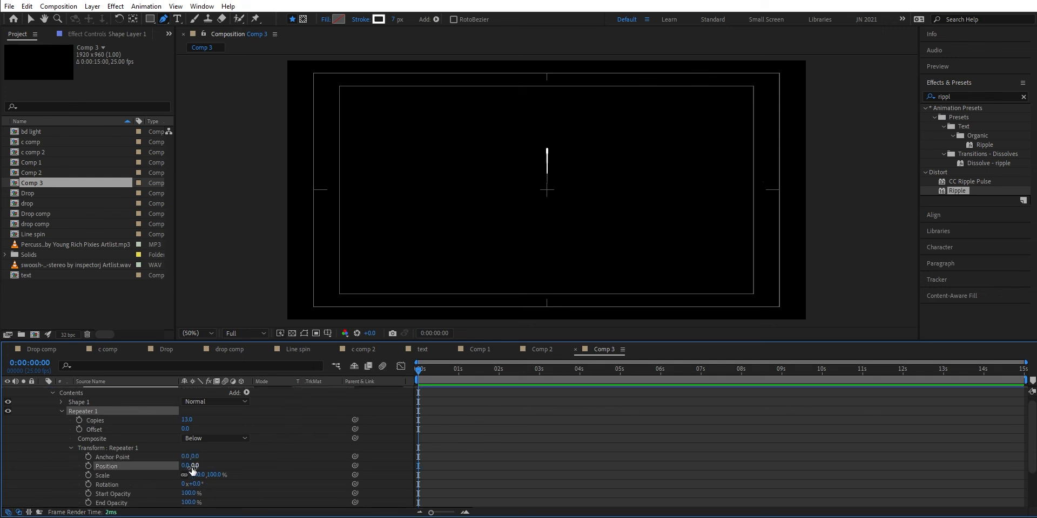
click(194, 485)
text(30)
key(Return)
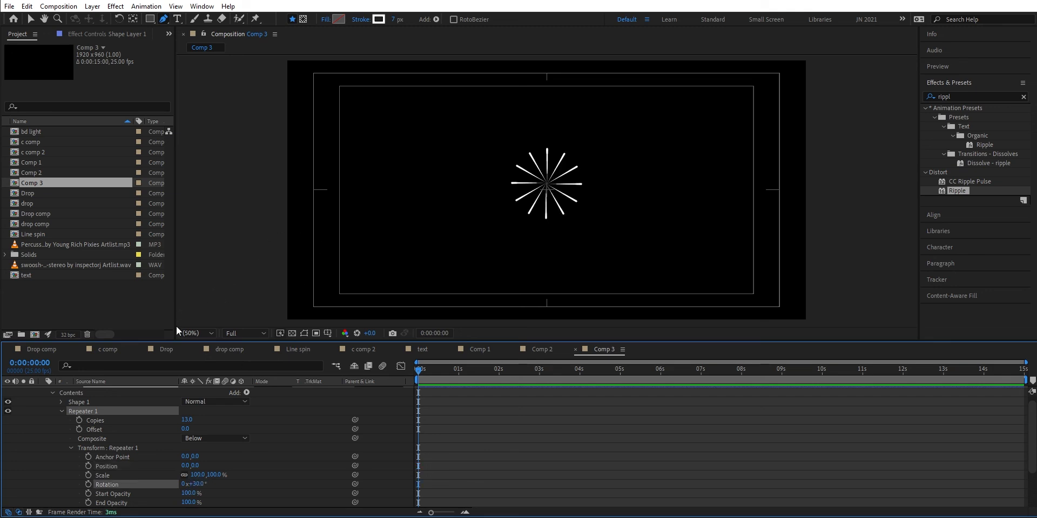
drag(194, 457, 212, 452)
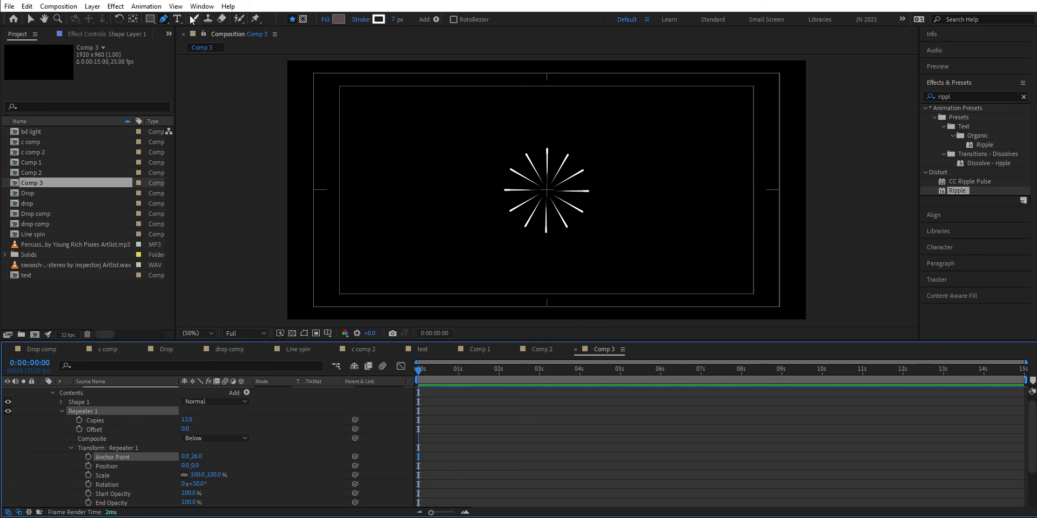
- Show the layer controls and move Shape Layer 1's anchor point to the centre of the radial burst with the Pan Behind tool
click(176, 6)
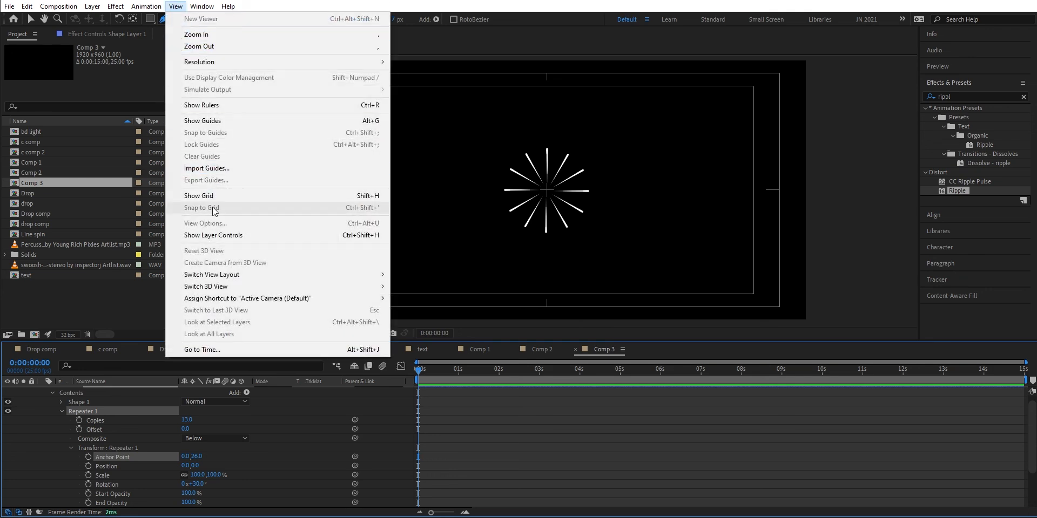
click(213, 235)
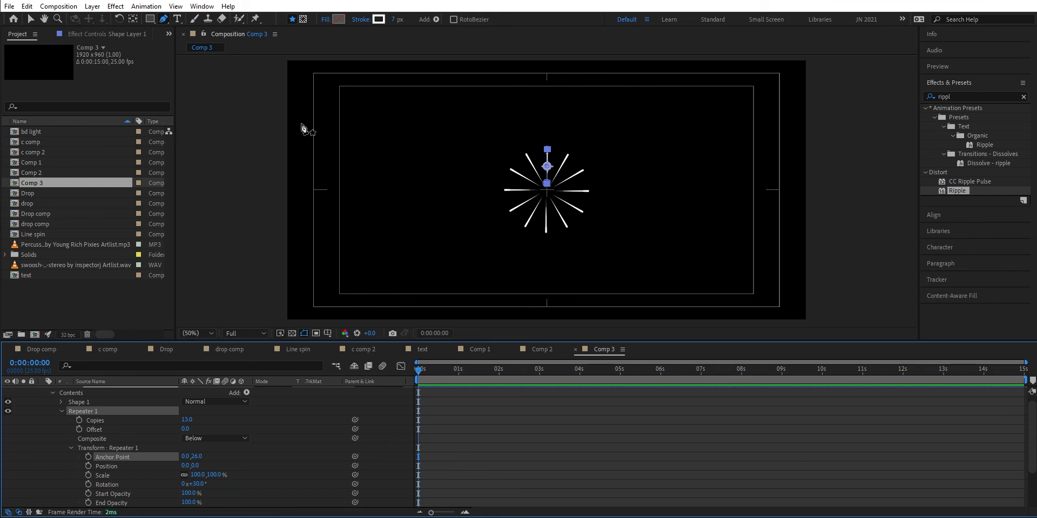
click(132, 19)
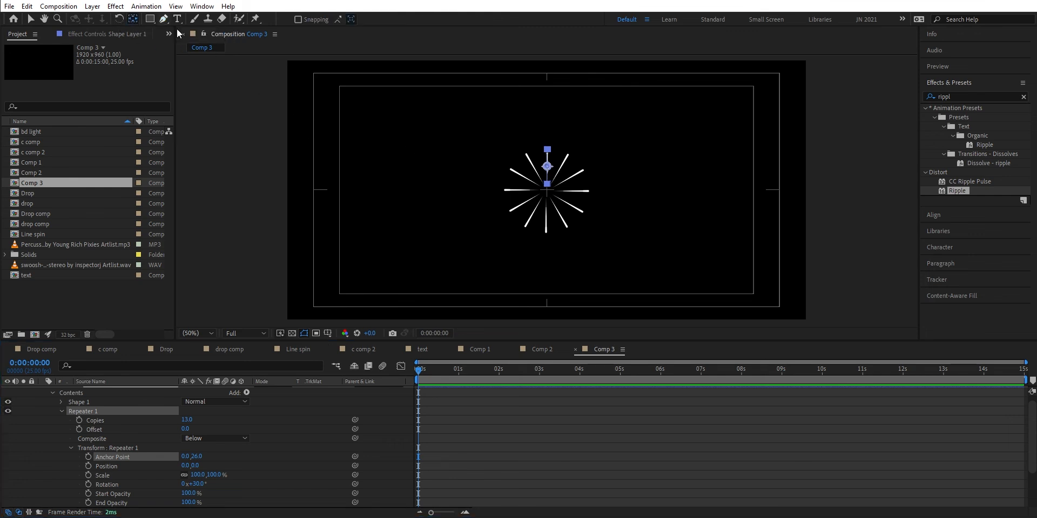
click(547, 166)
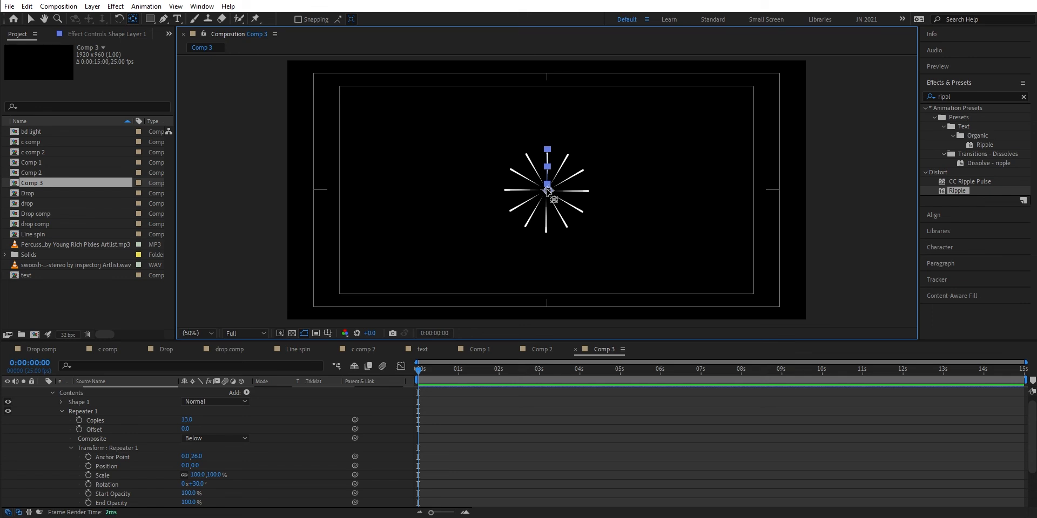
scroll(550, 189, up, 4)
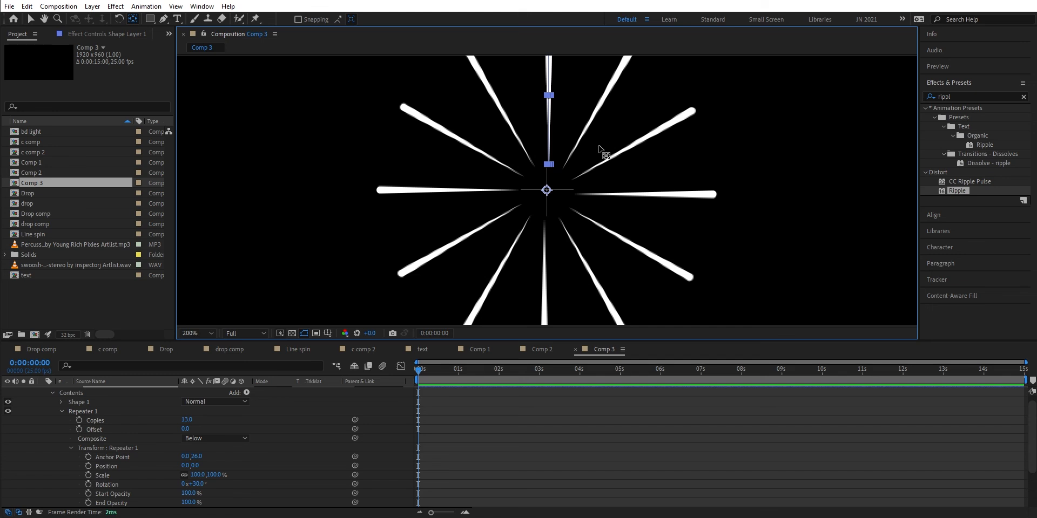
key(shift+slash)
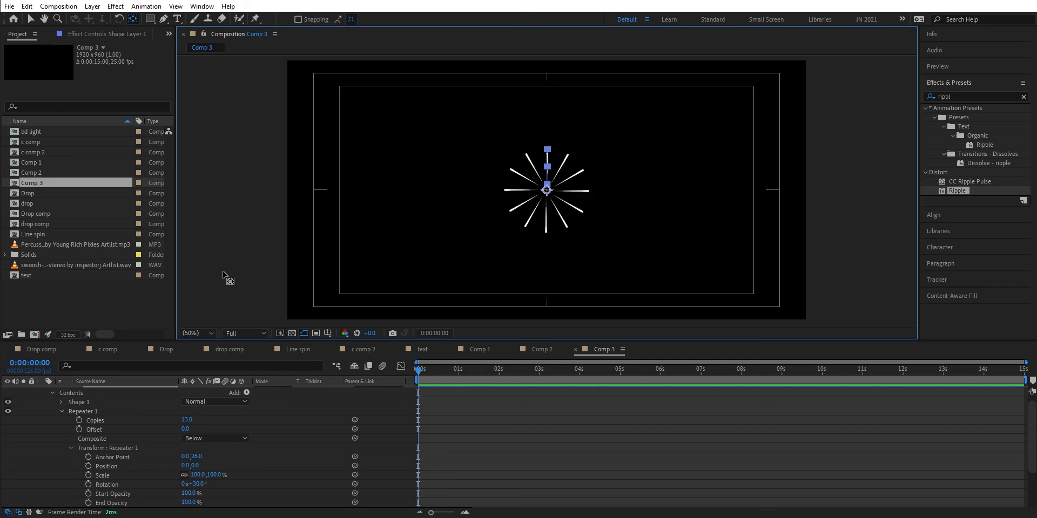
- Add Trim Paths to Shape Layer 1 and keyframe its Start from 0% at 0:00:00:00 to 100% at 0:00:00:22
scroll(76, 410, up, 1)
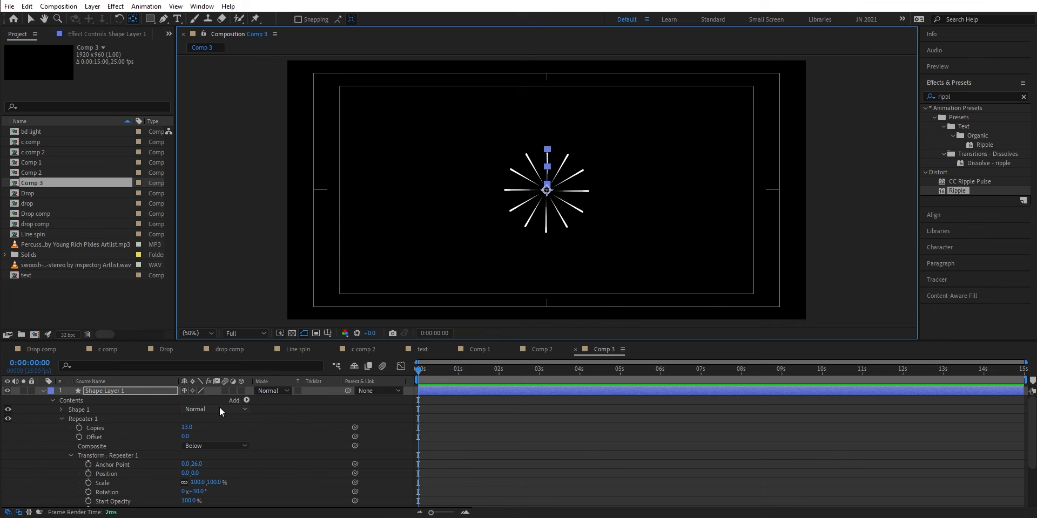
click(247, 400)
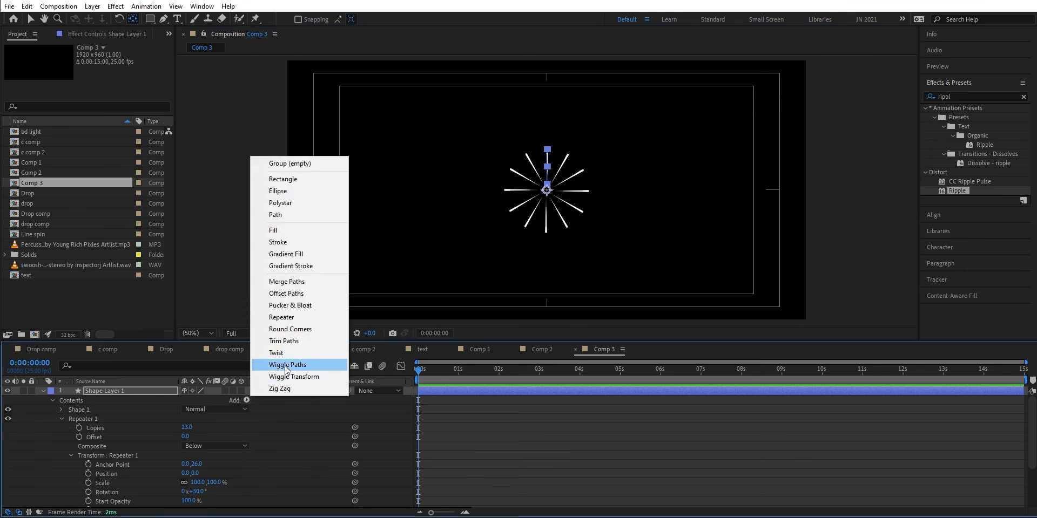
click(294, 341)
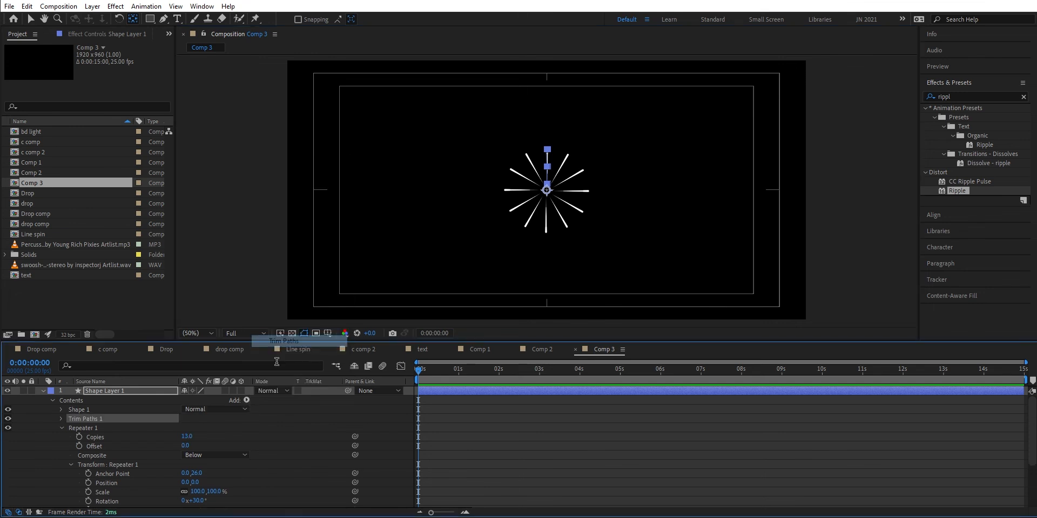
click(61, 419)
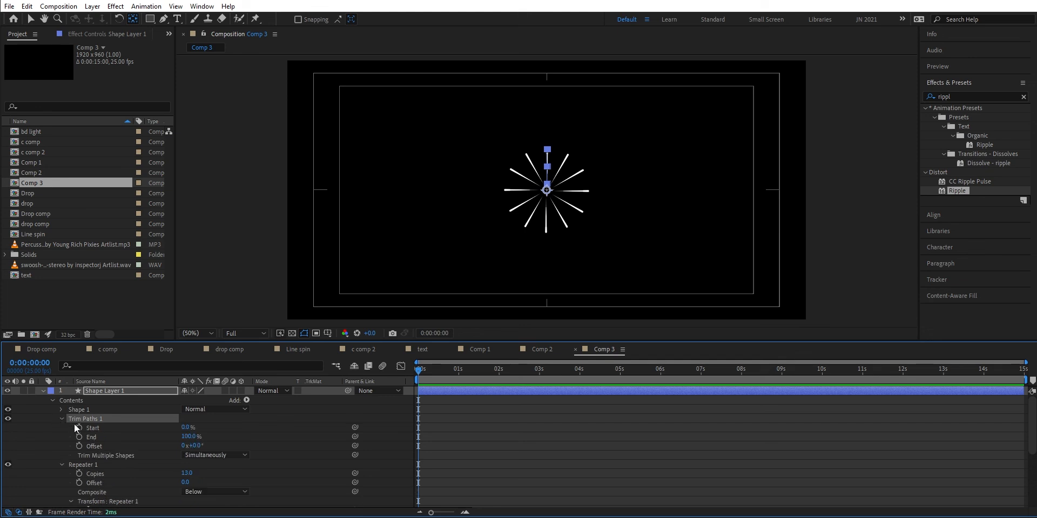
click(82, 428)
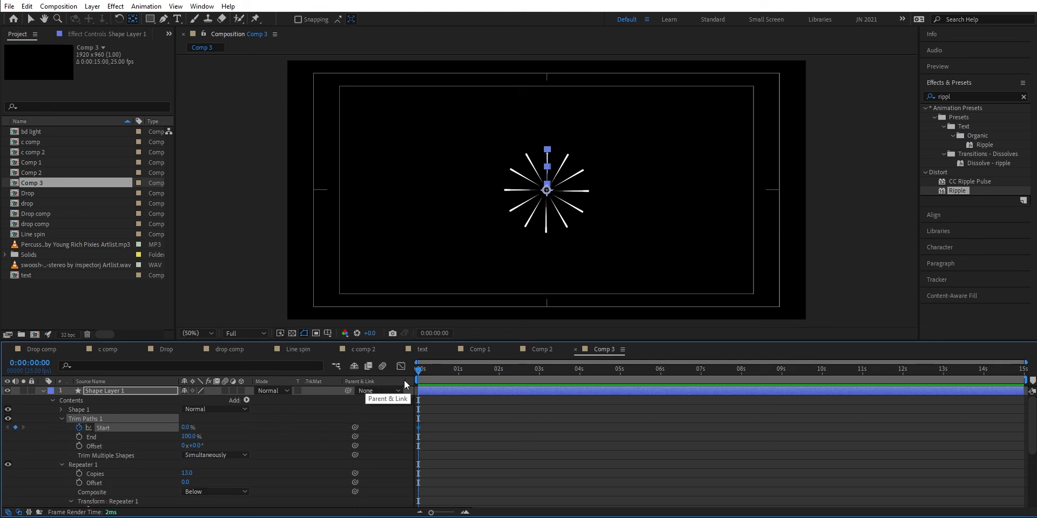
drag(419, 368, 452, 361)
drag(189, 429, 259, 426)
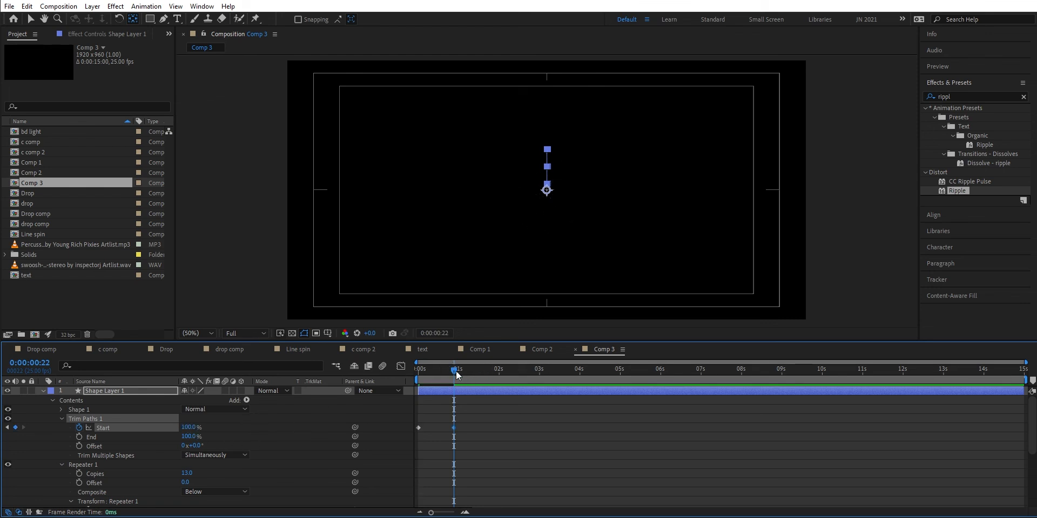
drag(452, 368, 404, 382)
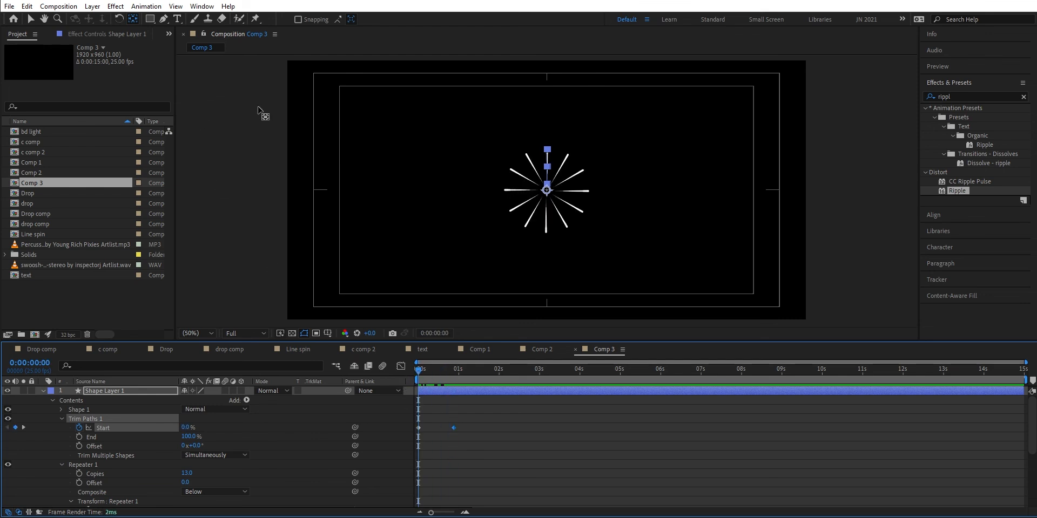
- Hide the Title/Action Safe guides and the layer controls in the composition view
click(327, 333)
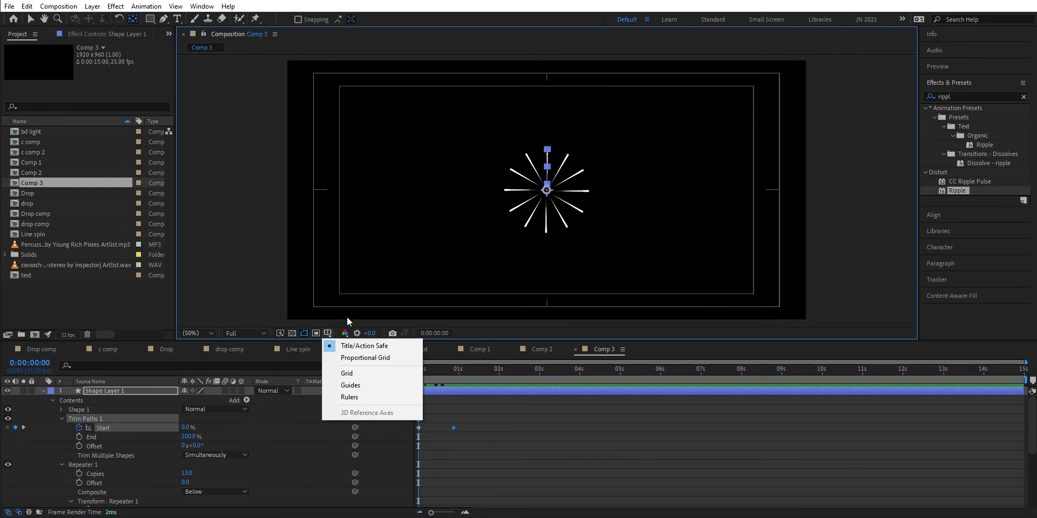
click(354, 346)
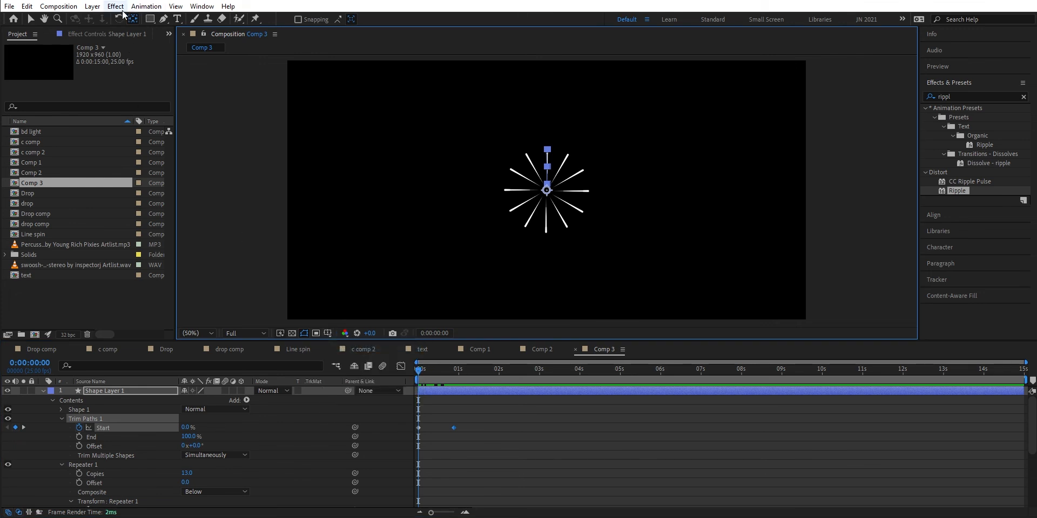
click(176, 6)
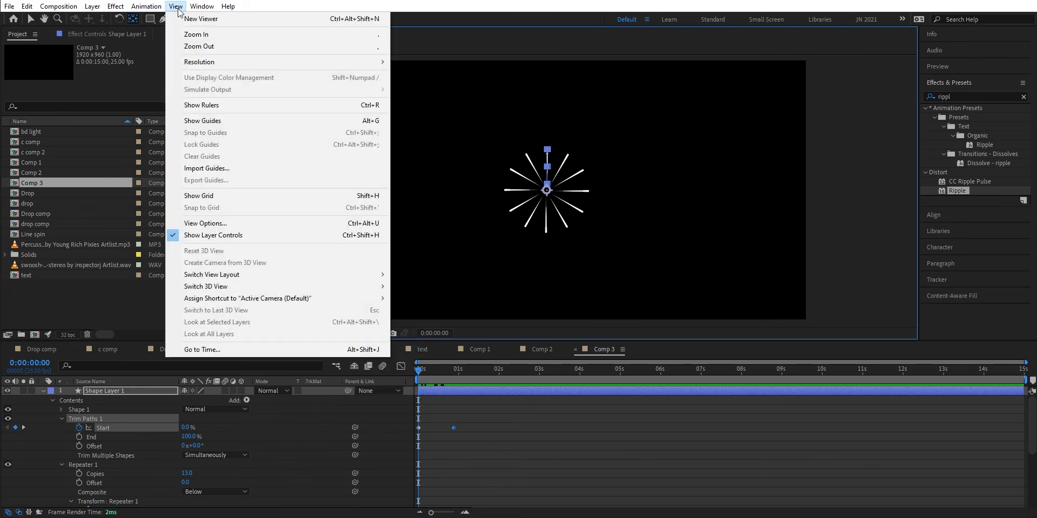
click(211, 235)
mouse_move(421, 368)
mouse_down()
mouse_move(455, 362)
mouse_move(415, 369)
mouse_up()
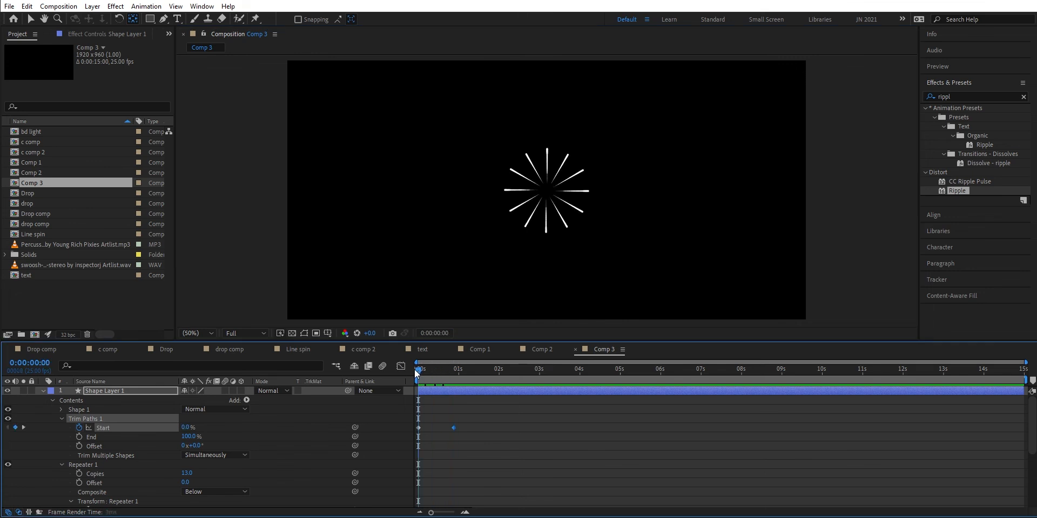
- Keyframe Shape Layer 1's Scale from 100% at 0:00:00:00 to 200% at 0:00:00:22
click(103, 391)
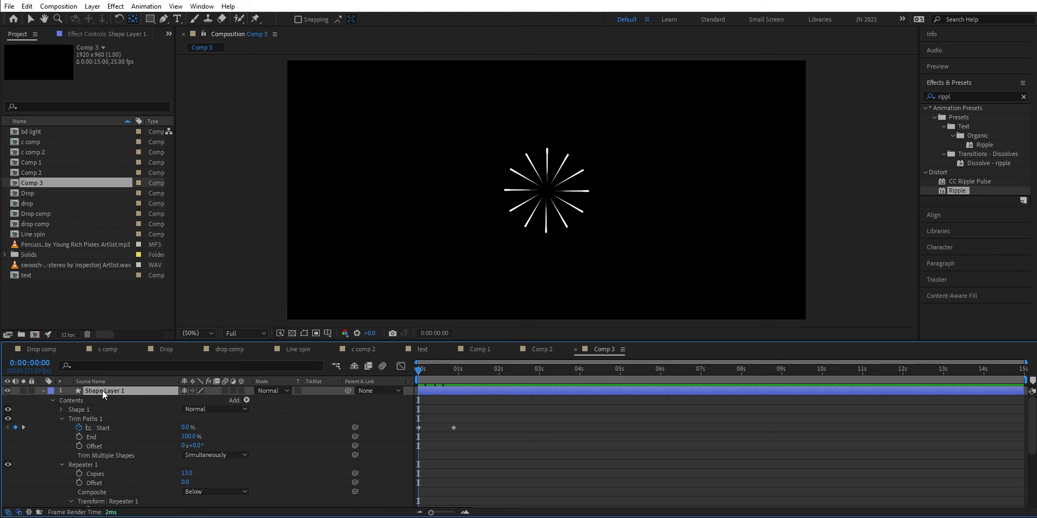
key(s)
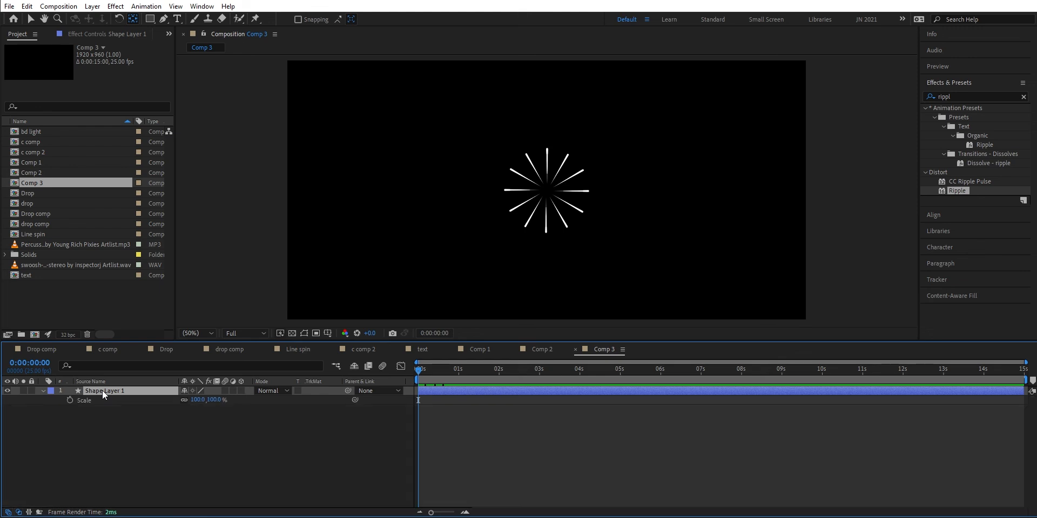
click(70, 400)
drag(419, 368, 454, 374)
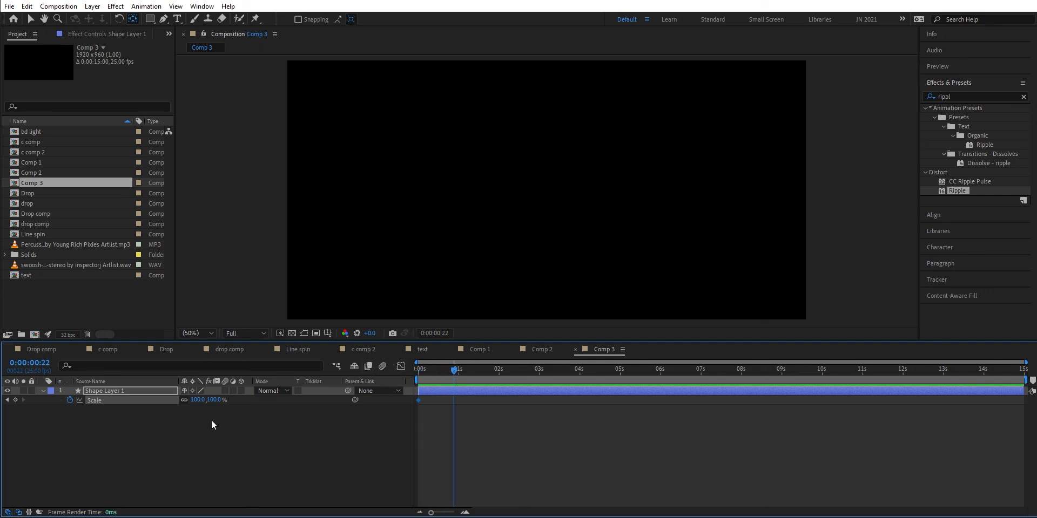
click(194, 401)
text(200)
key(Return)
- Keyframe Shape Layer 1's Rotation from 0° near the timeline start to 200° at 0:00:00:22, and play back the animation
click(139, 390)
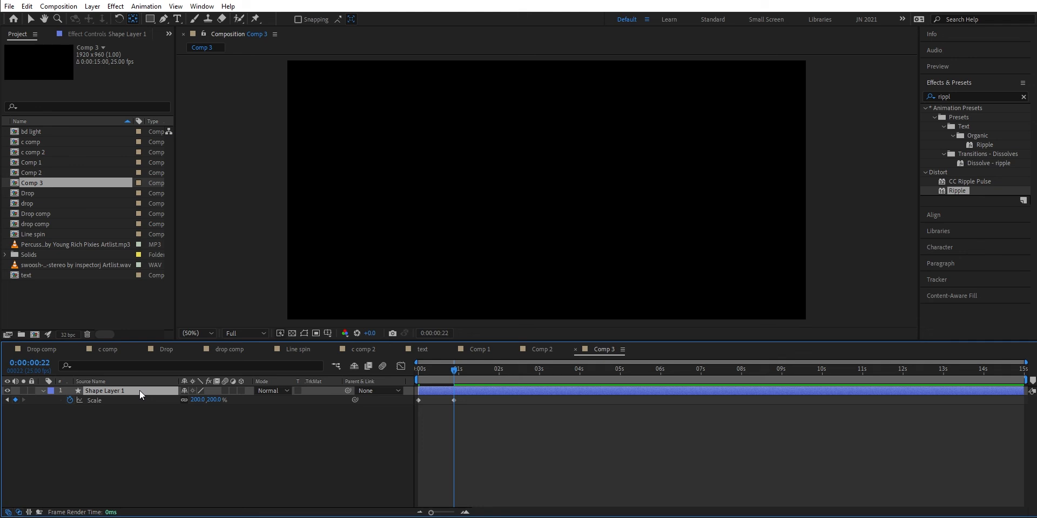
key(r)
click(70, 400)
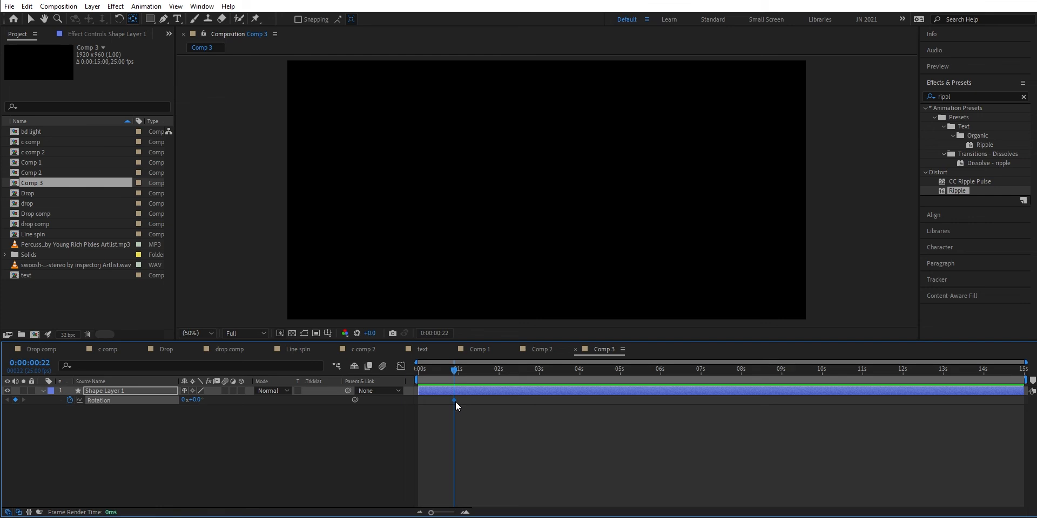
drag(453, 401, 420, 403)
click(196, 400)
text(200)
key(Return)
drag(452, 369, 407, 374)
key(space)
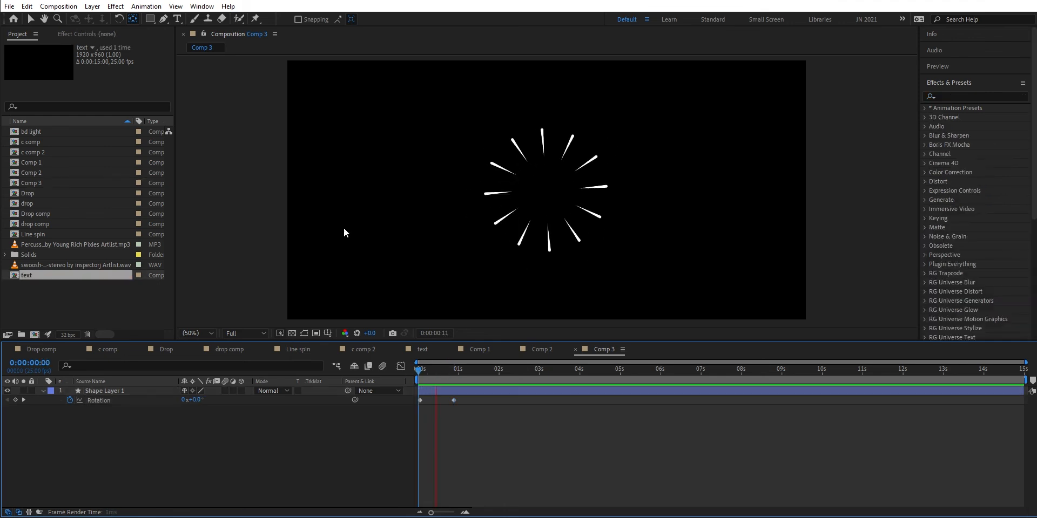
key(space)
click(420, 372)
key(space)
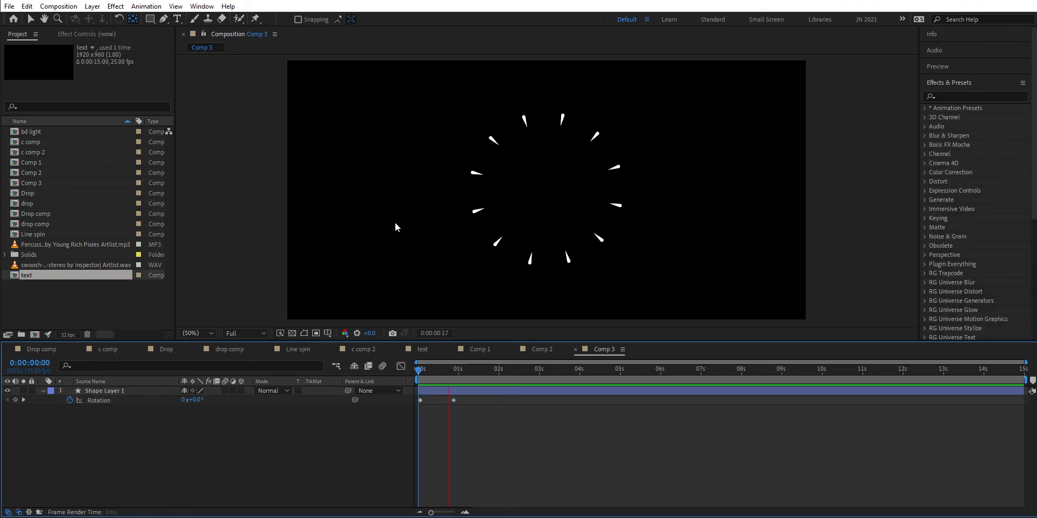